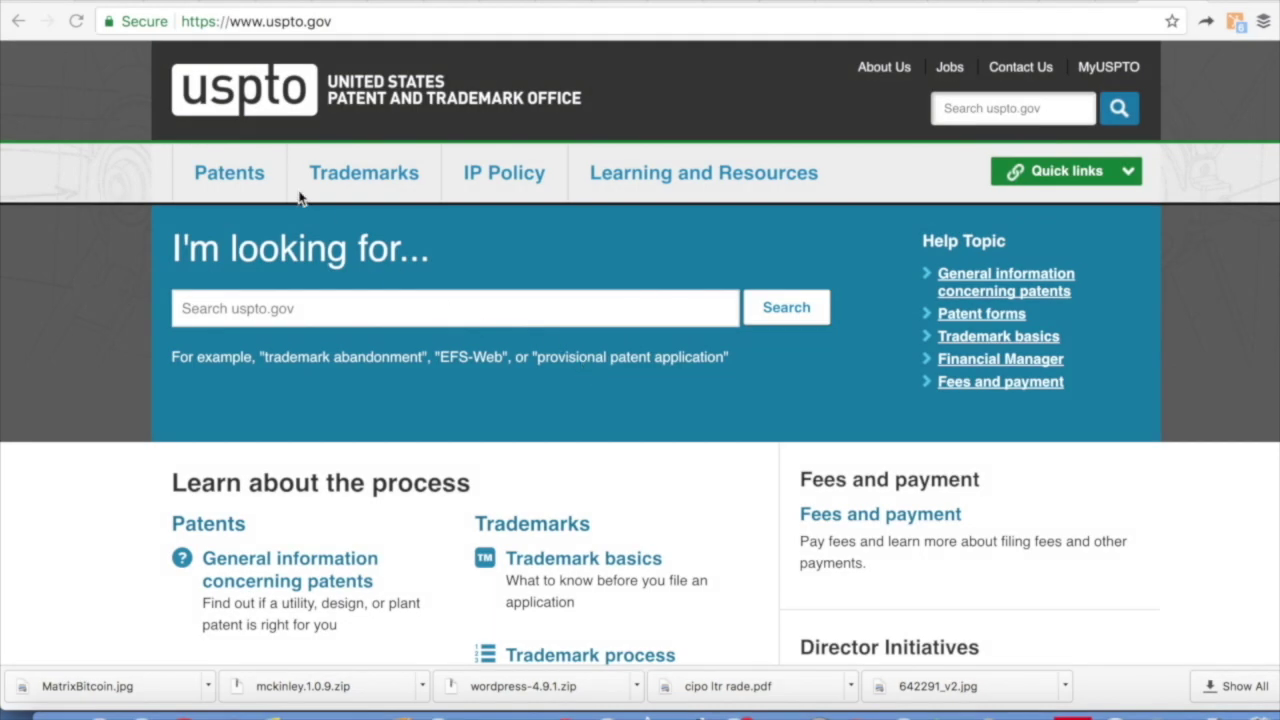
# - Go from Patents to EFS-Web to the EFS-Web eForms list and open the AIA/14 Application Data Sheet PDF
pyautogui.click(229, 184)
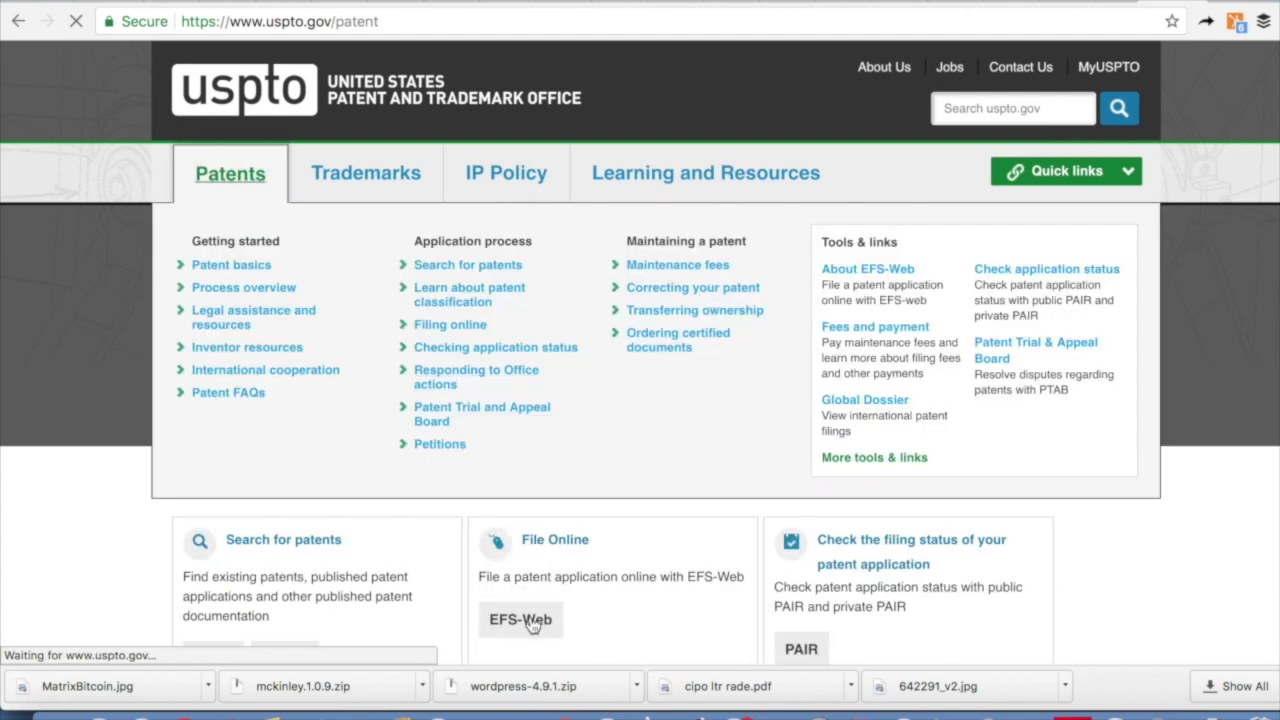
pyautogui.scroll(-3, 533, 623)
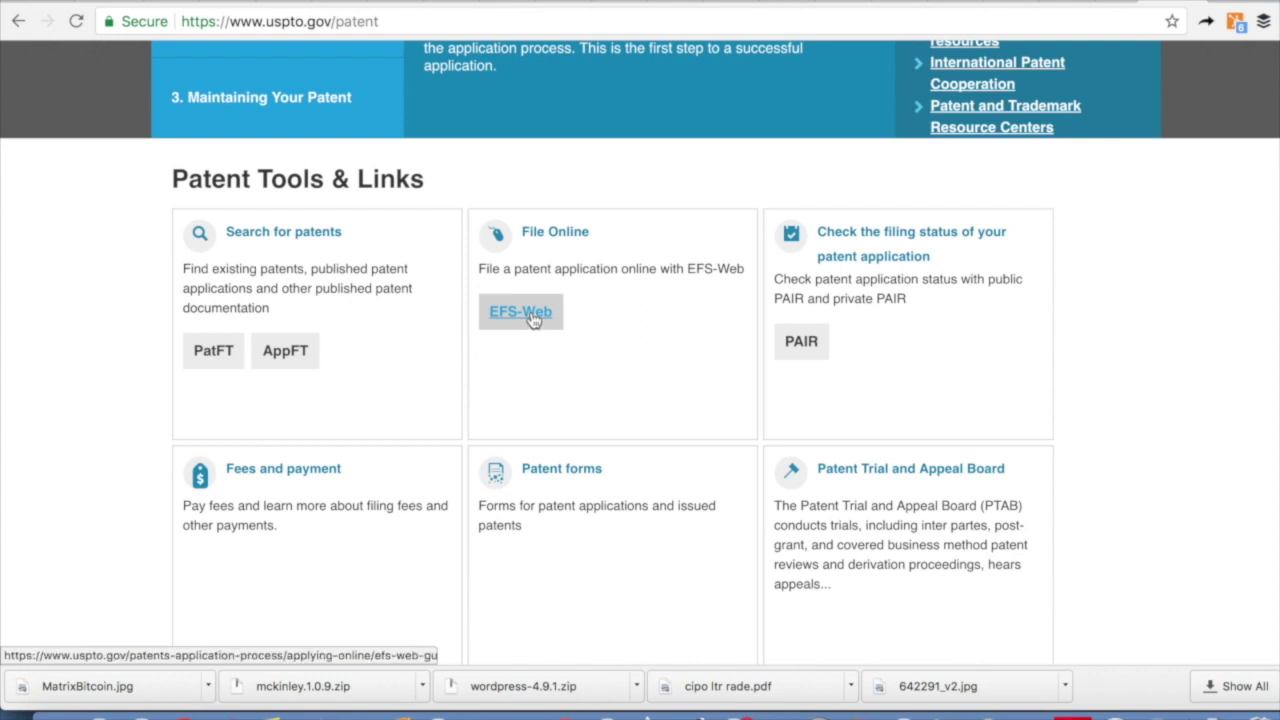
pyautogui.click(531, 313)
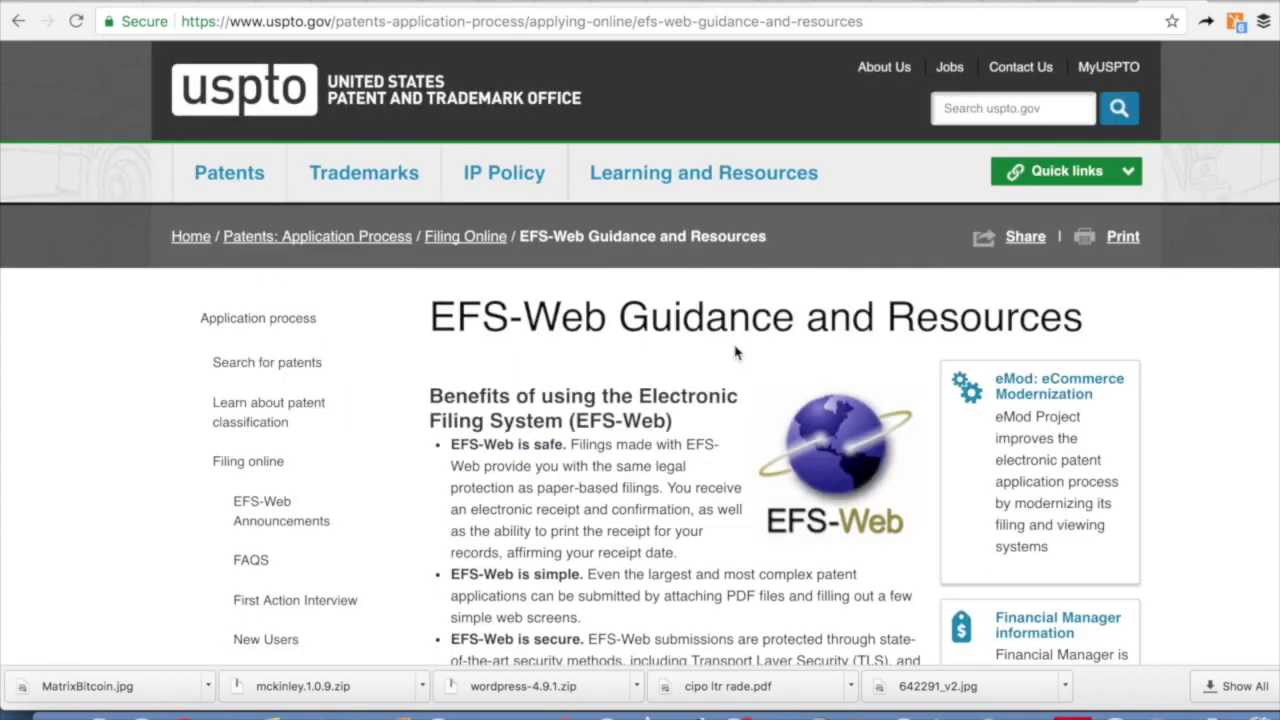
pyautogui.scroll(-3, 735, 352)
pyautogui.scroll(-10, 735, 352)
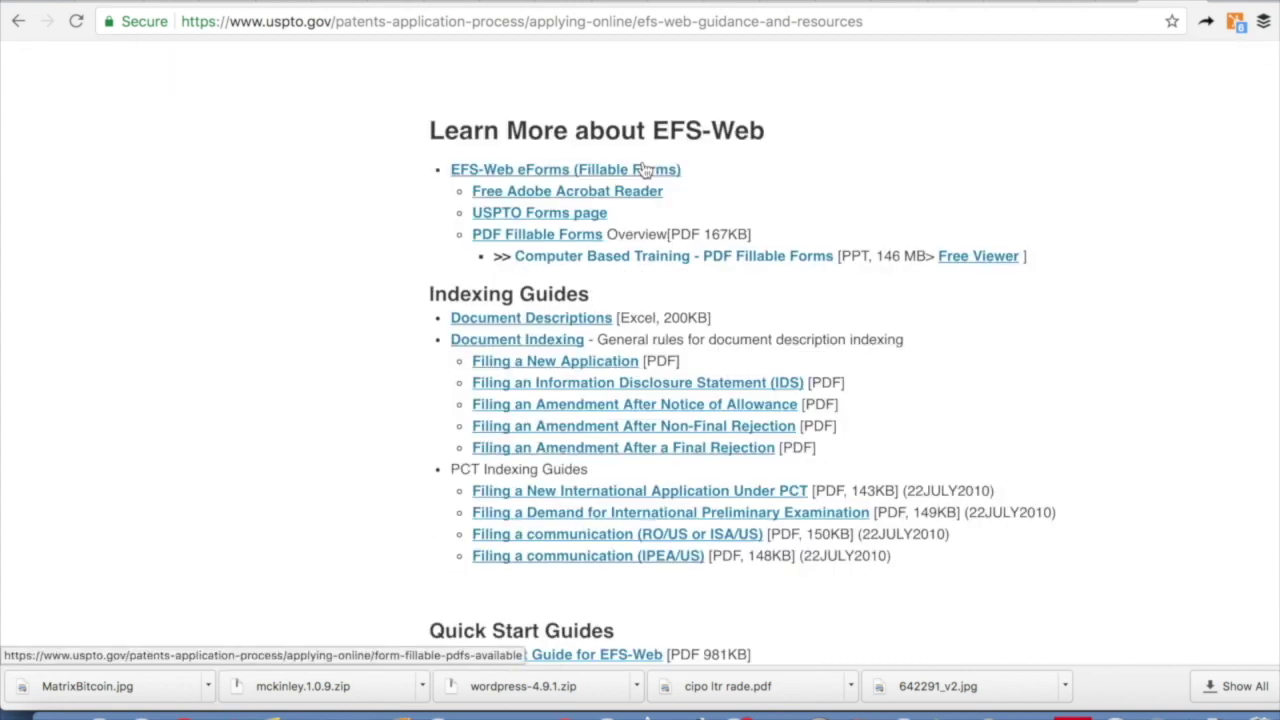
pyautogui.click(645, 170)
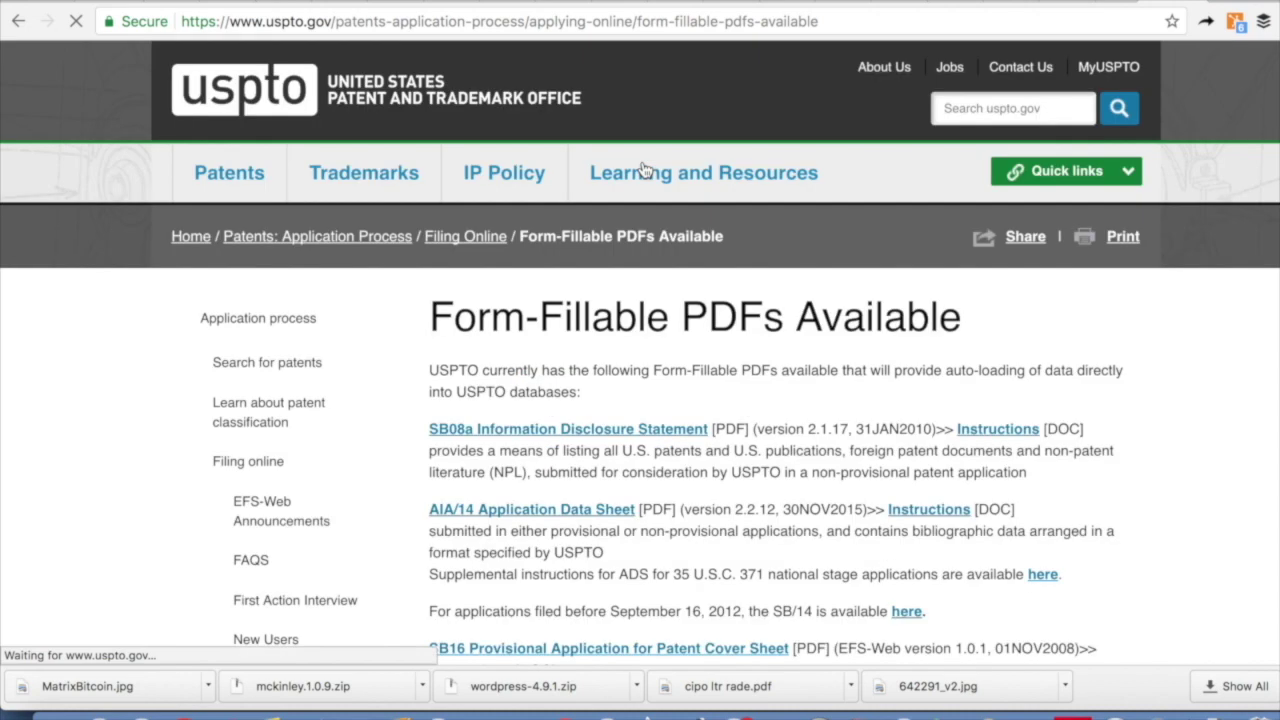
pyautogui.scroll(-1, 792, 260)
pyautogui.scroll(-3, 788, 293)
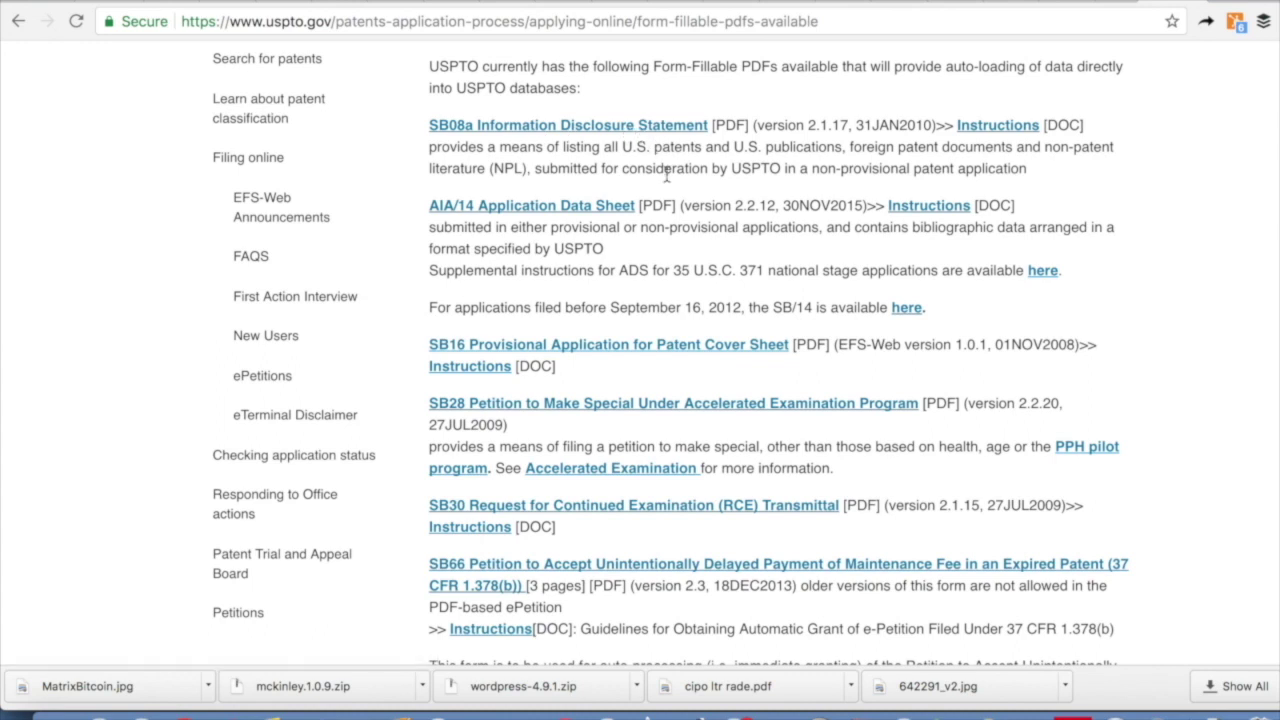
pyautogui.click(605, 207)
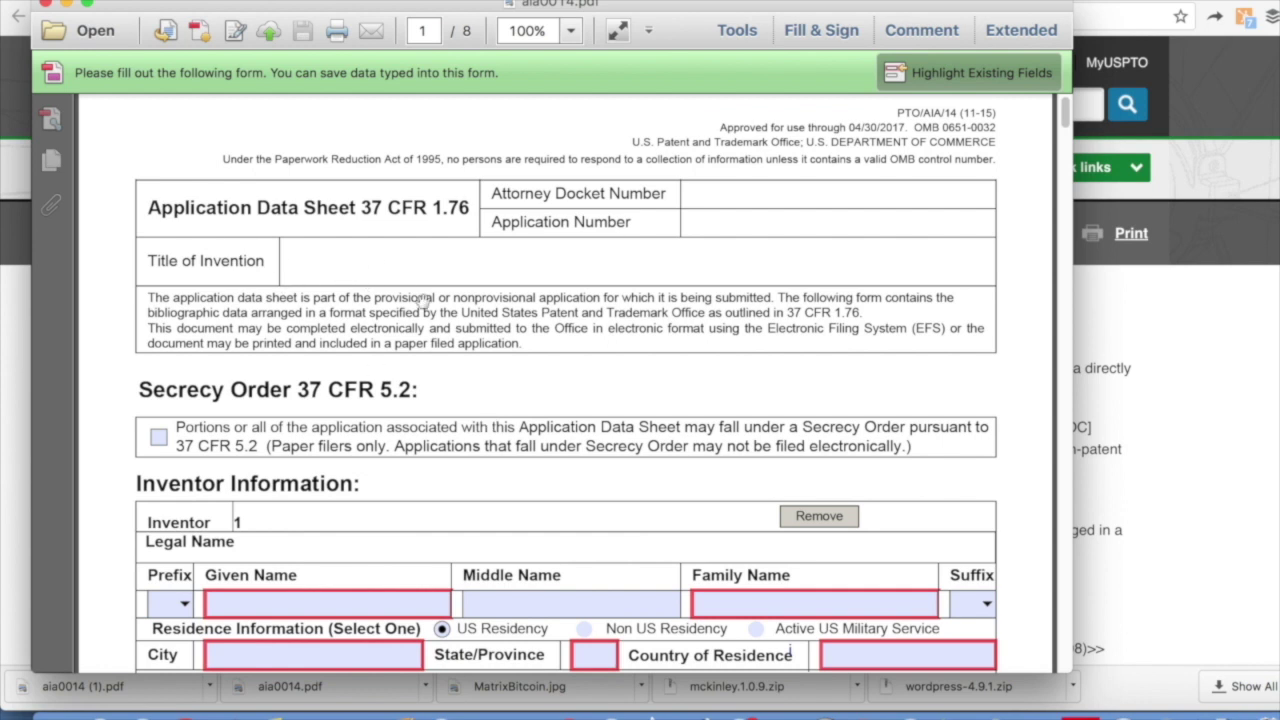
pyautogui.scroll(-5, 425, 303)
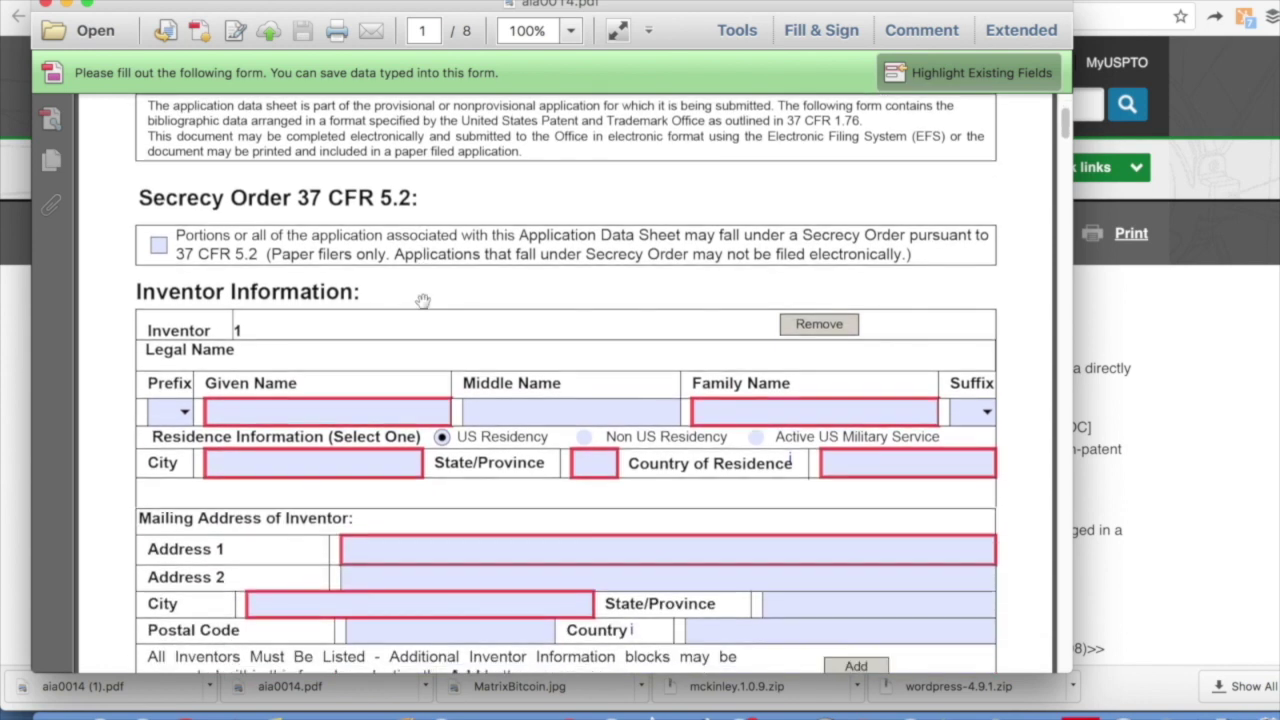
pyautogui.scroll(-2, 423, 301)
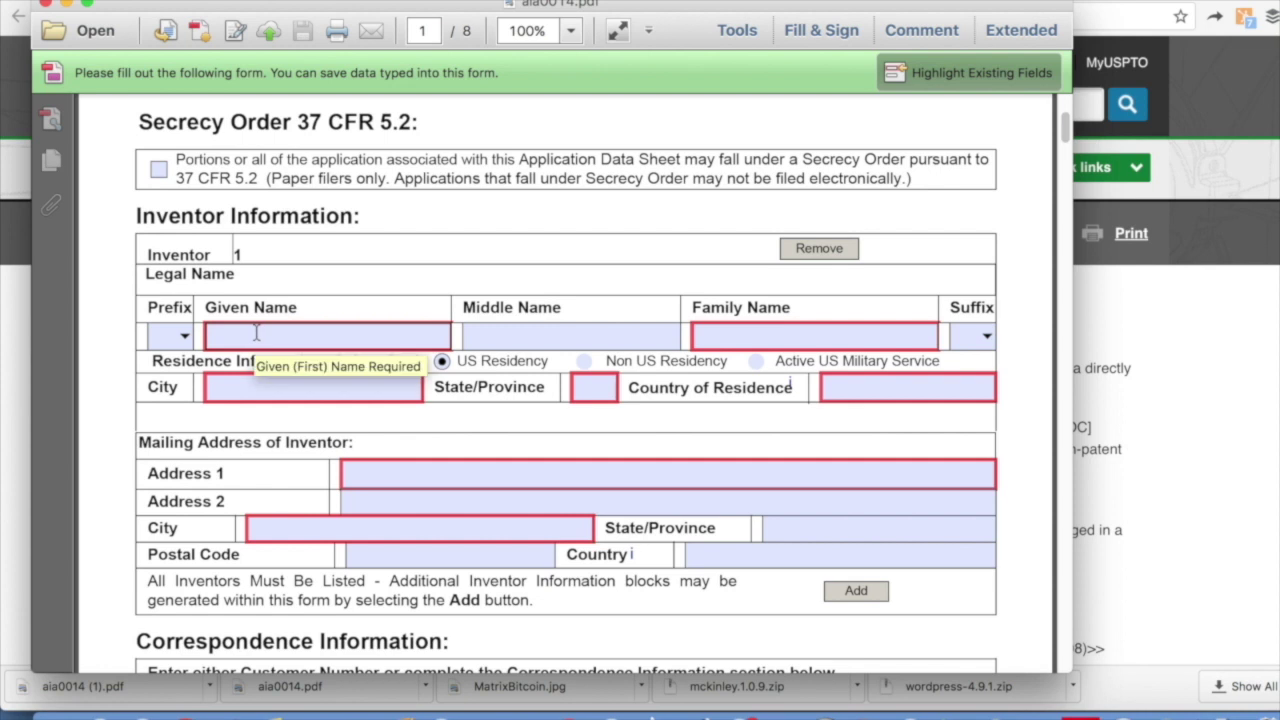
pyautogui.click(175, 338)
pyautogui.click(184, 338)
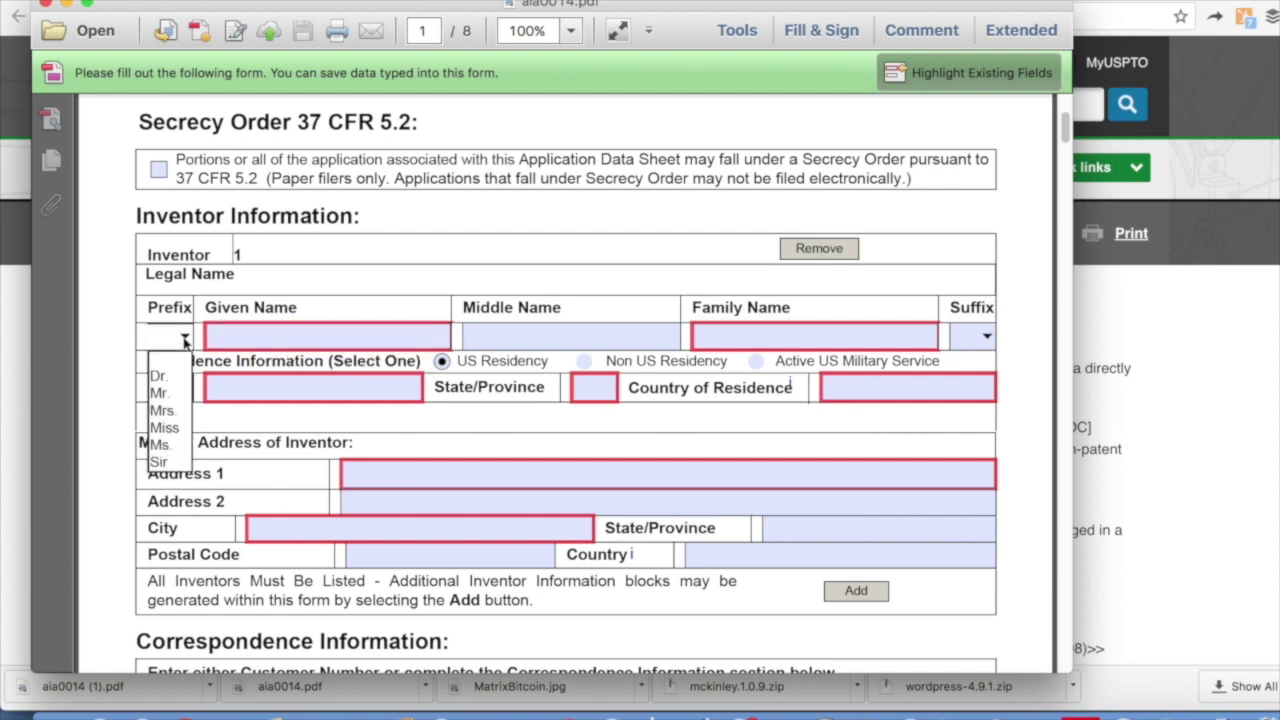
pyautogui.click(184, 338)
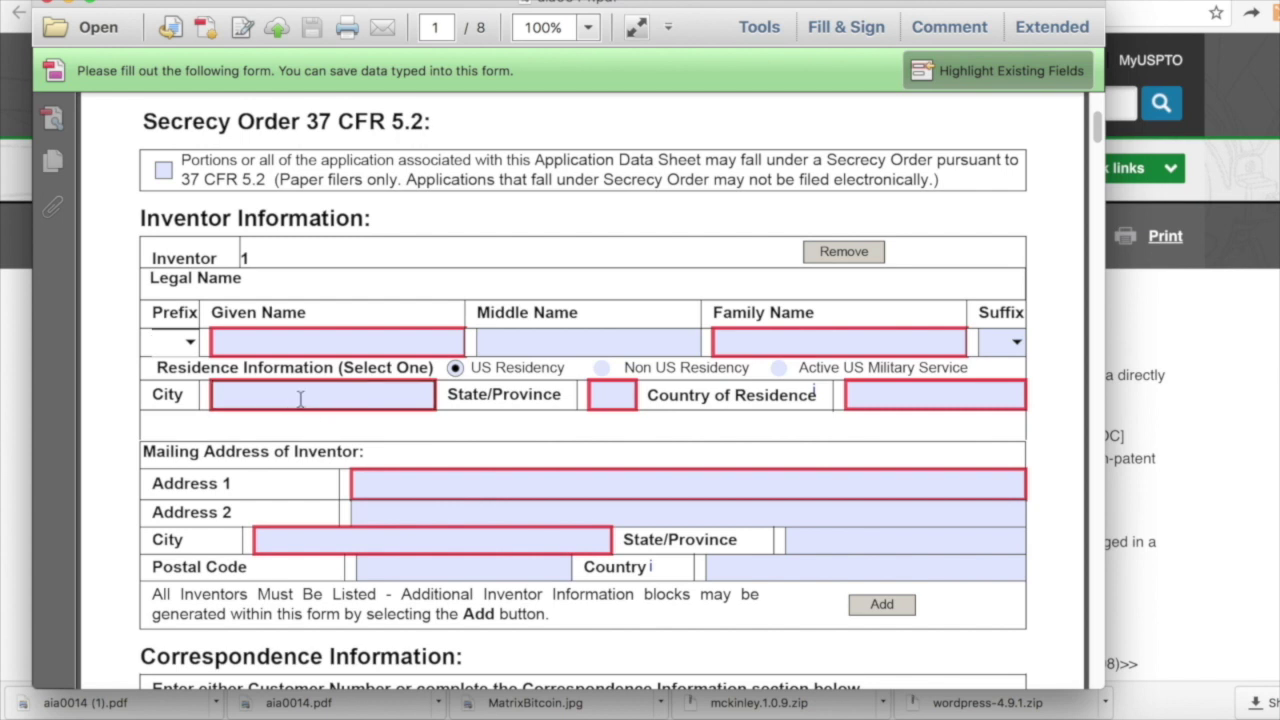
pyautogui.scroll(-5, 697, 426)
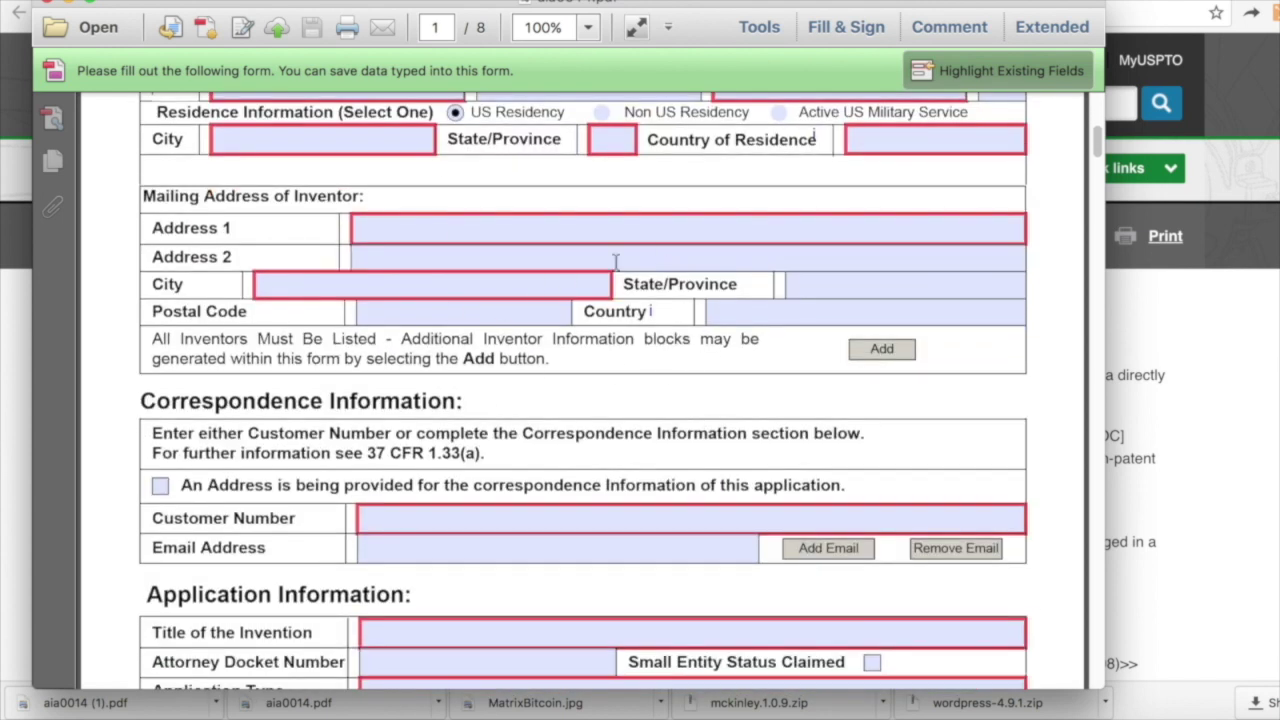
pyautogui.scroll(-4, 654, 412)
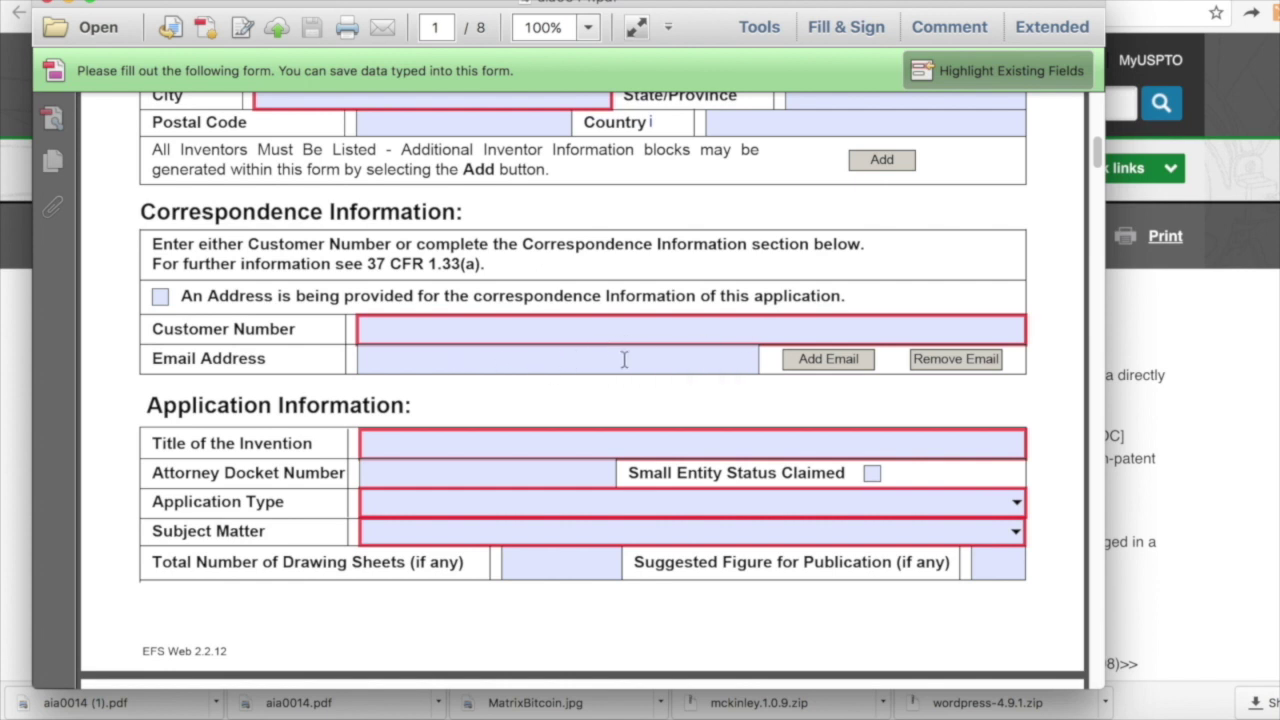
pyautogui.scroll(-1, 600, 260)
pyautogui.scroll(-2, 600, 260)
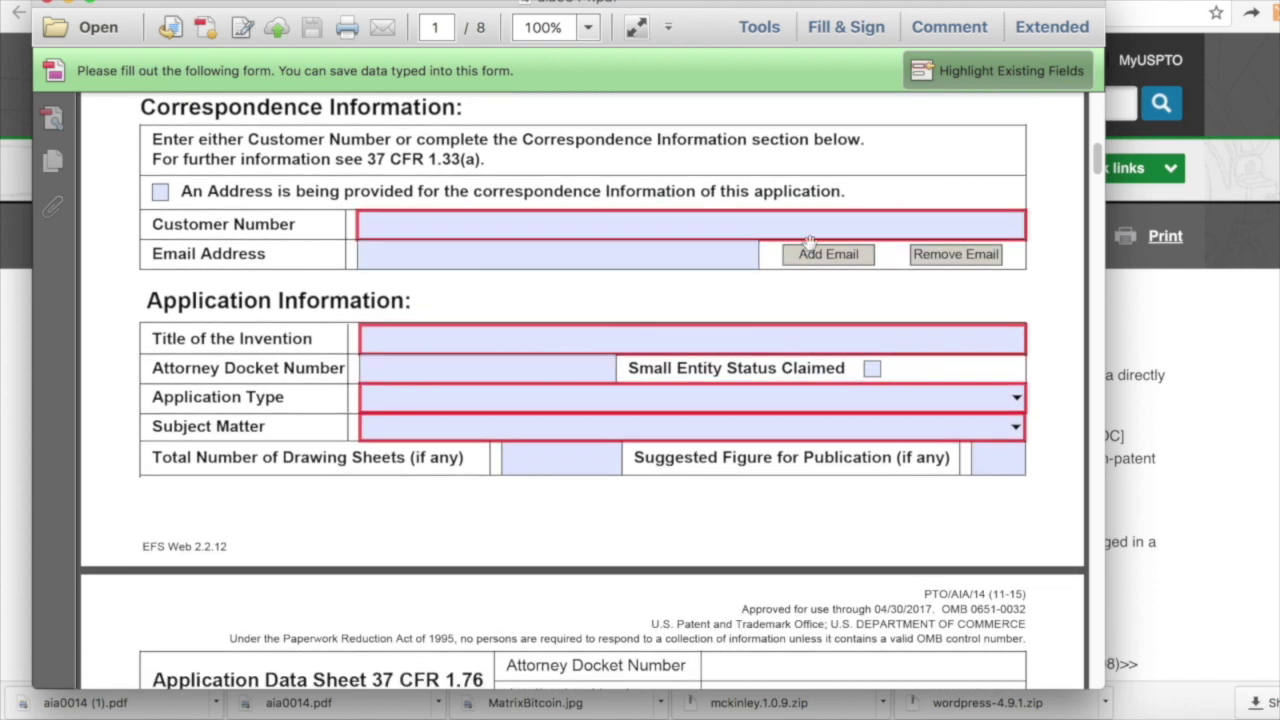
pyautogui.scroll(-4, 506, 292)
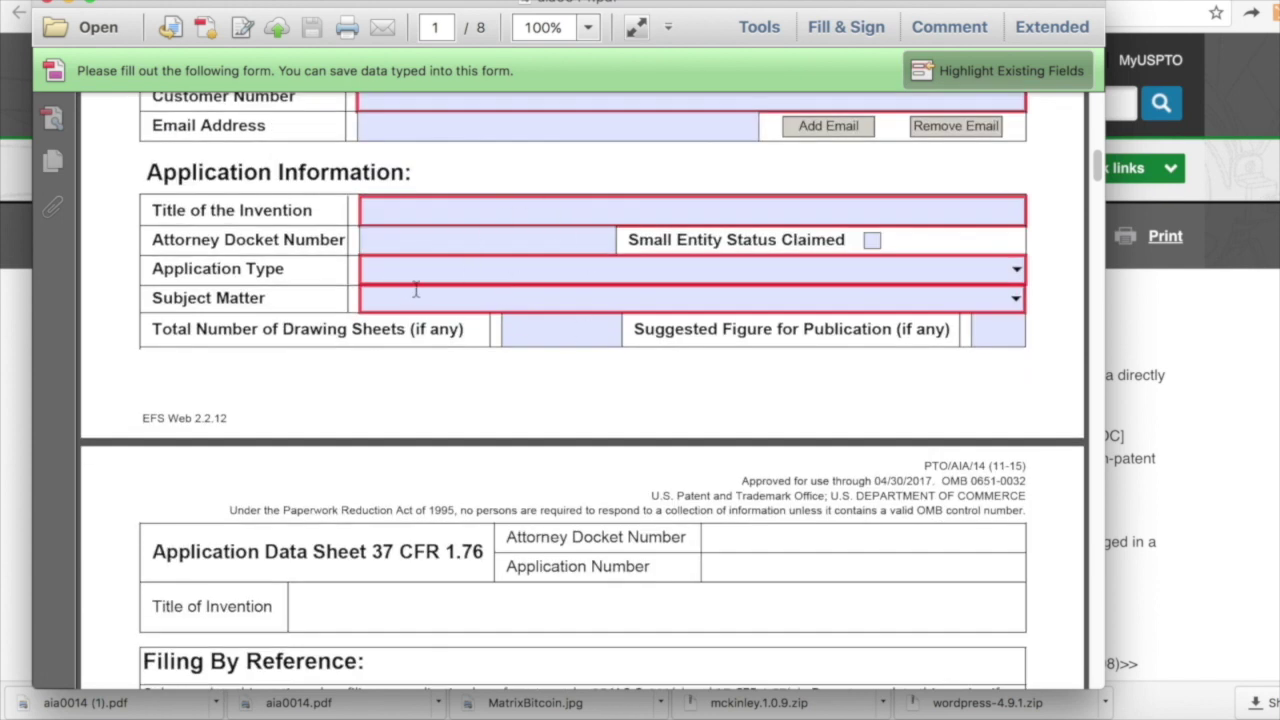
# - Set Subject Matter to Utility, leaving Application Type unchanged
pyautogui.click(1017, 271)
pyautogui.click(1017, 271)
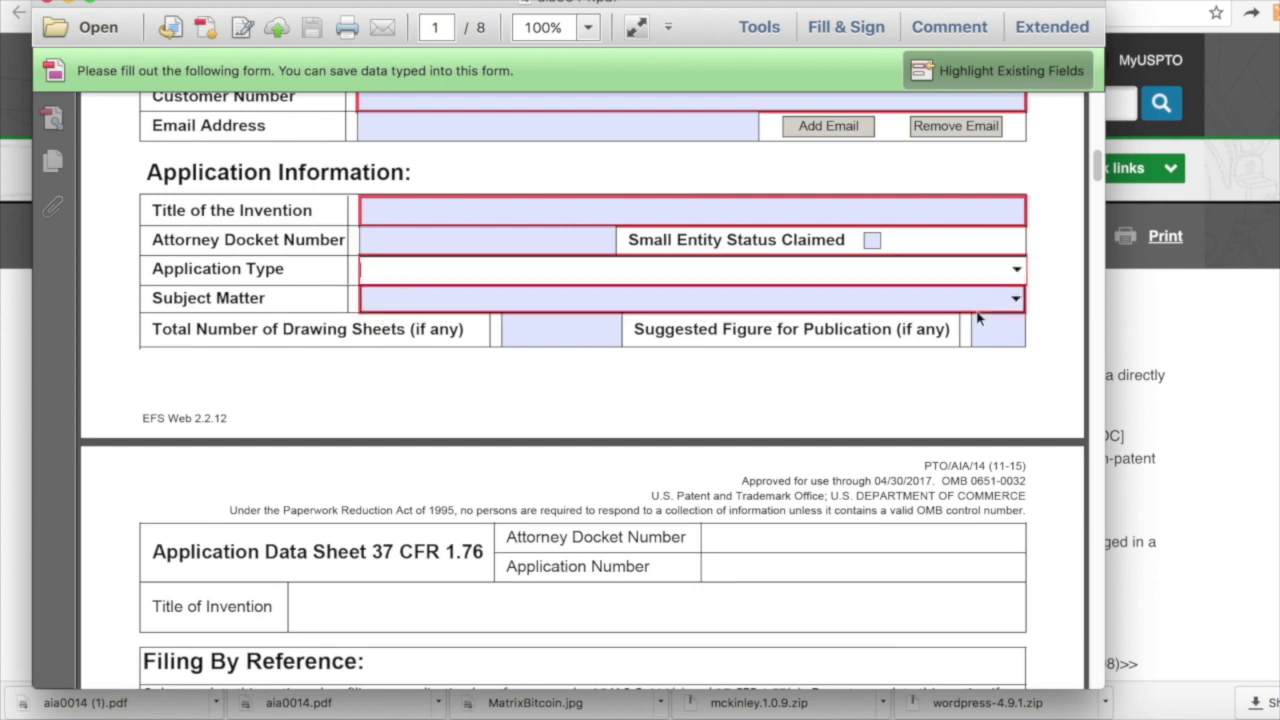
pyautogui.click(1015, 301)
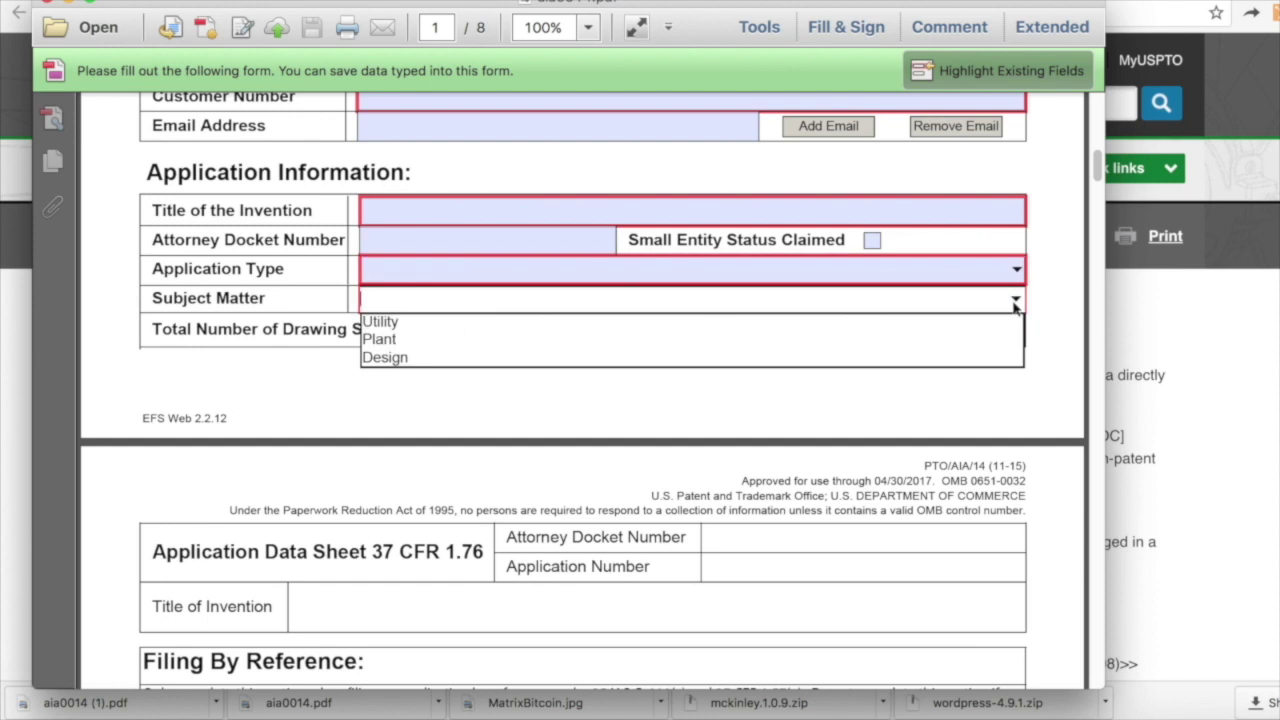
pyautogui.click(507, 332)
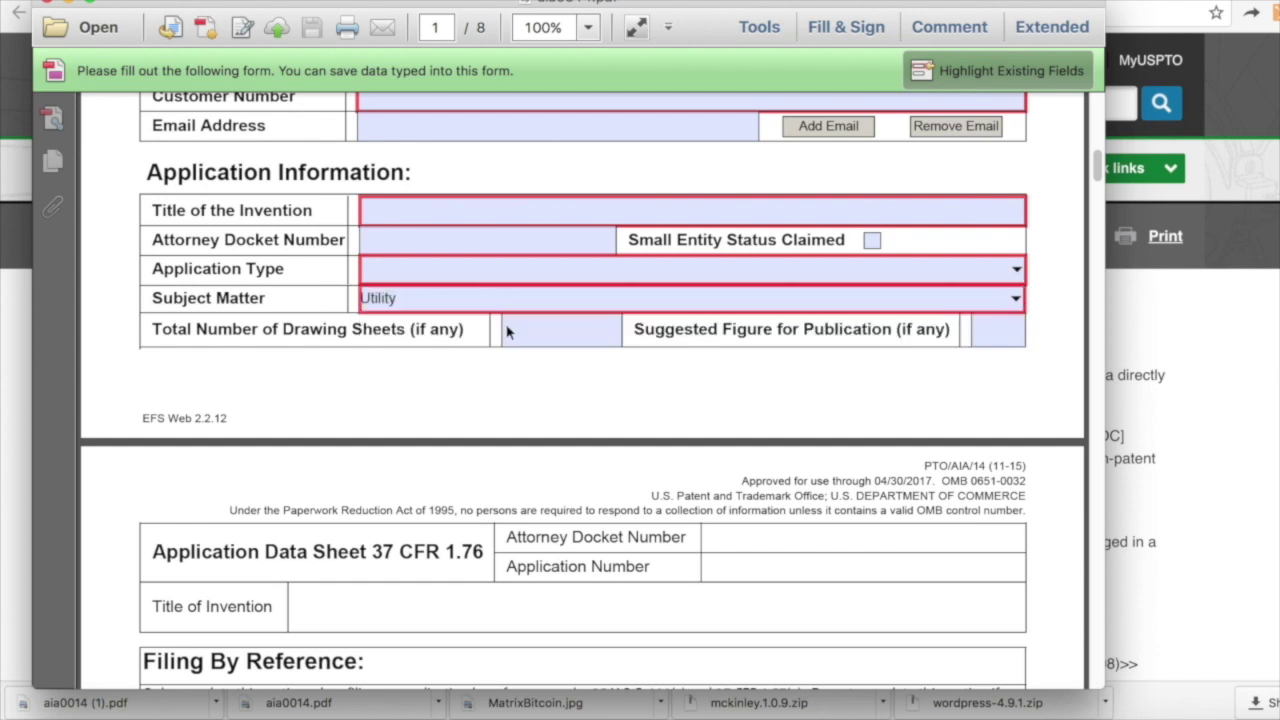
# - Enter 3 total drawing sheets and suggest figure 1 for publication
pyautogui.click(593, 328)
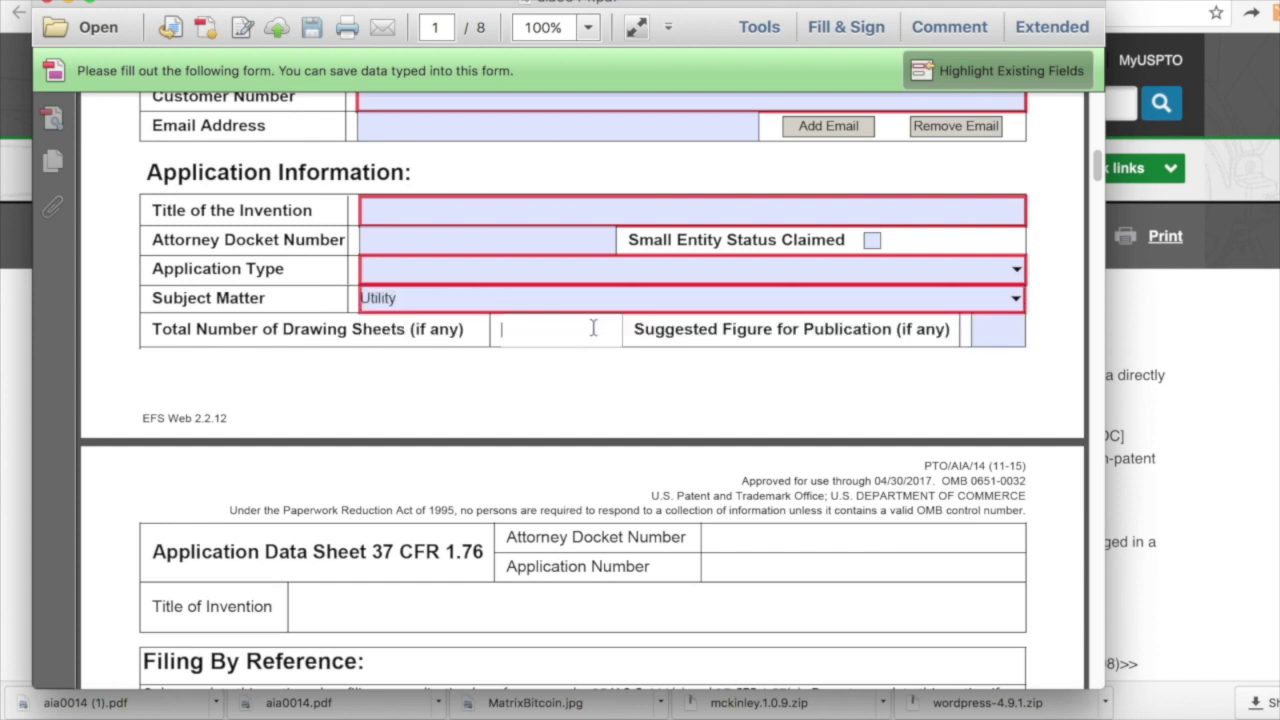
pyautogui.write('3')
pyautogui.click(998, 333)
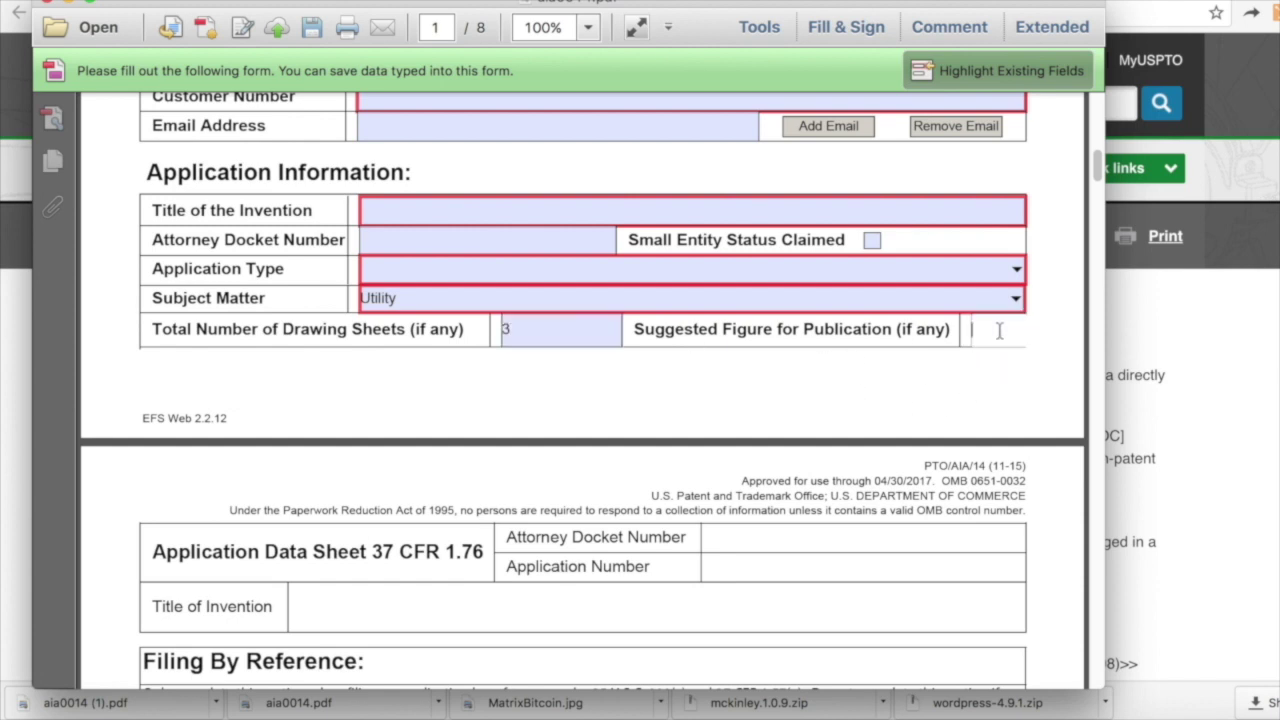
pyautogui.write('1')
pyautogui.scroll(-2, 793, 405)
pyautogui.scroll(-2, 793, 405)
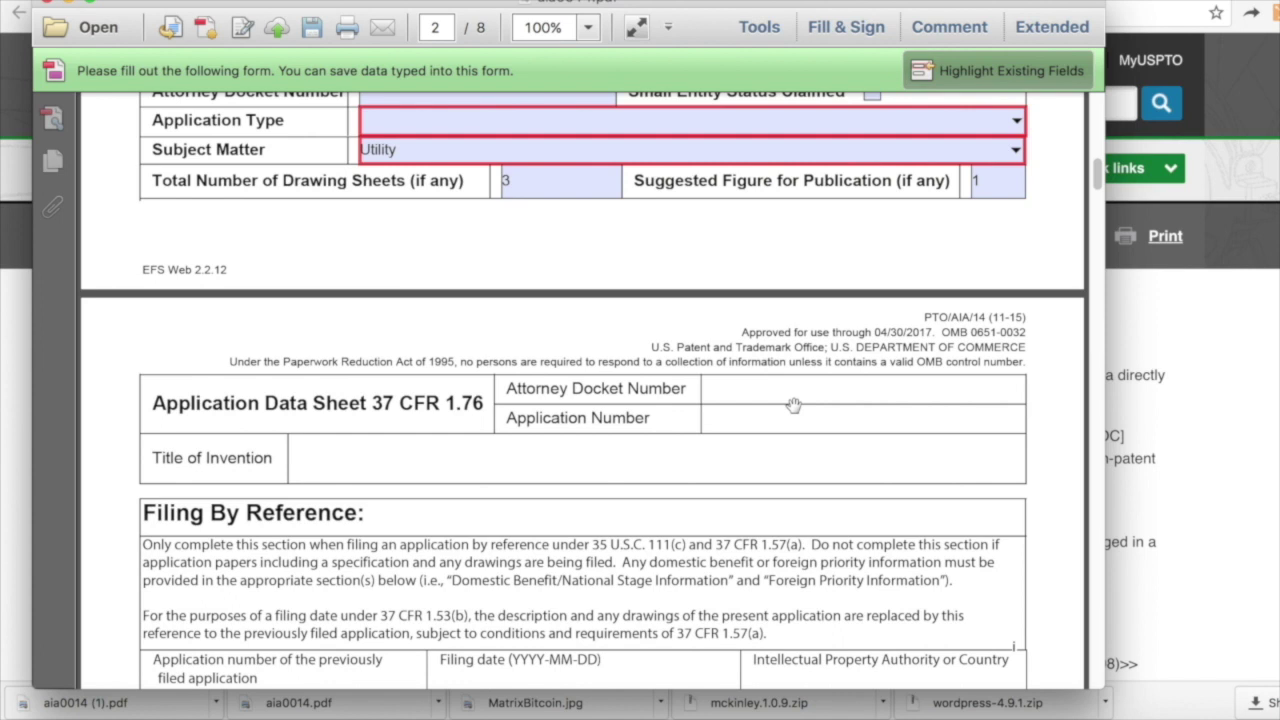
# - Scroll past the Domestic Benefit and Foreign Priority sections to Applicant Information on page 5
pyautogui.scroll(-6, 793, 405)
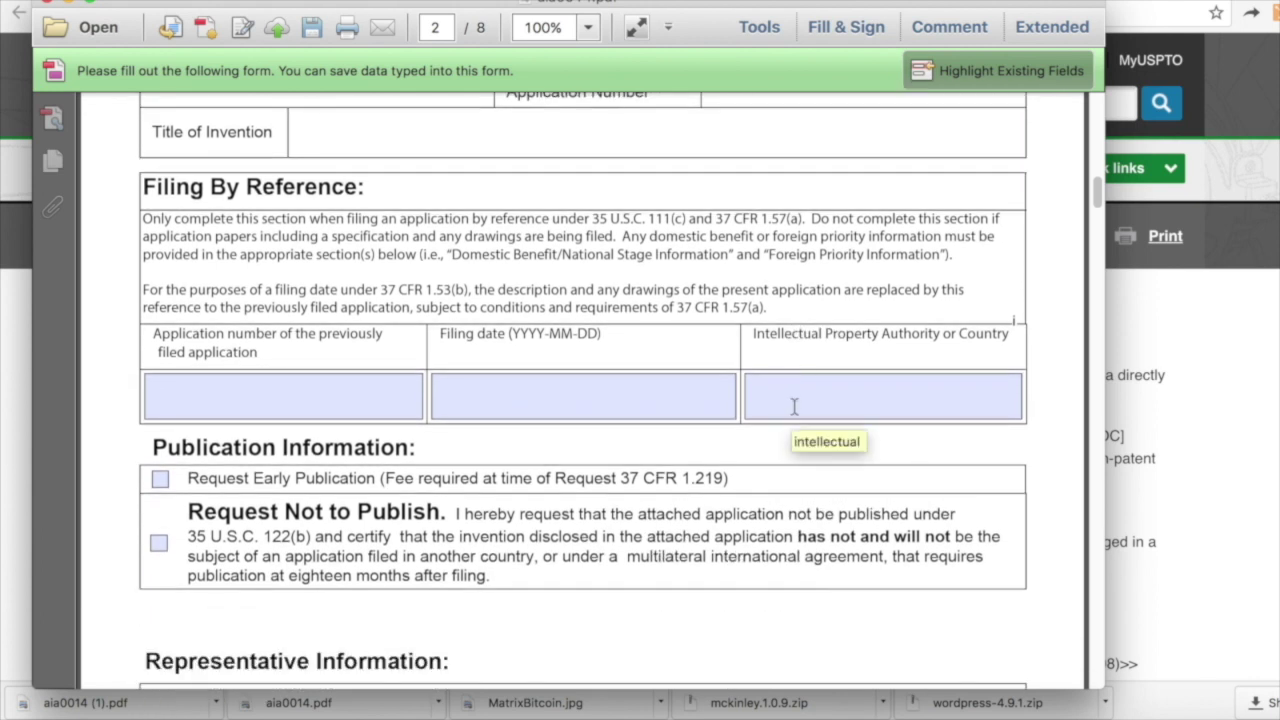
pyautogui.click(293, 387)
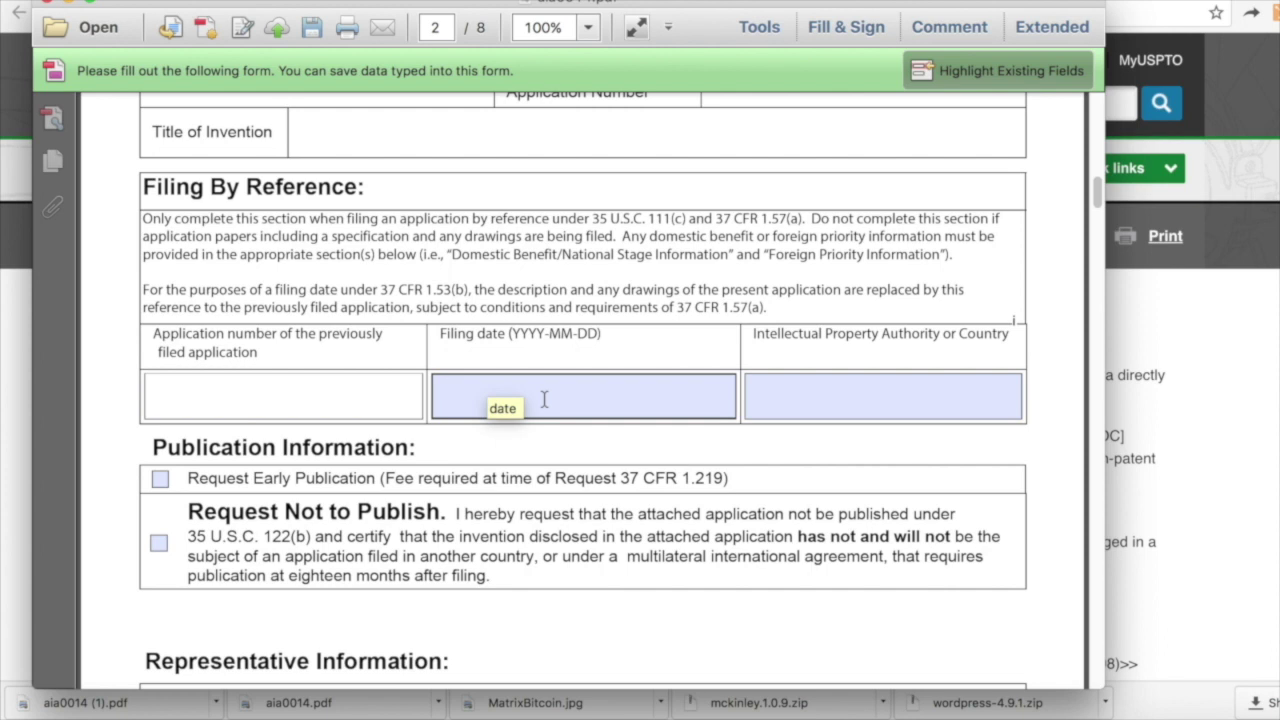
pyautogui.scroll(-4, 544, 399)
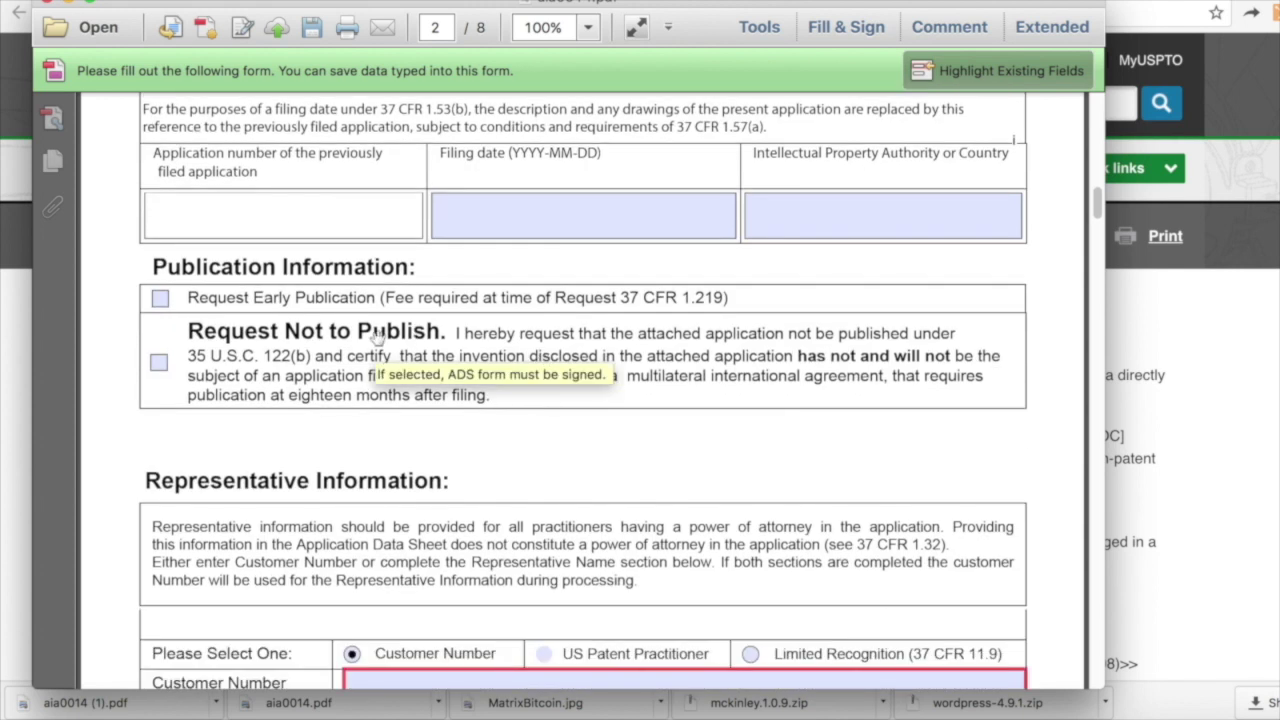
pyautogui.scroll(-4, 490, 346)
pyautogui.scroll(-1, 507, 268)
pyautogui.scroll(2, 507, 268)
pyautogui.scroll(-2, 507, 268)
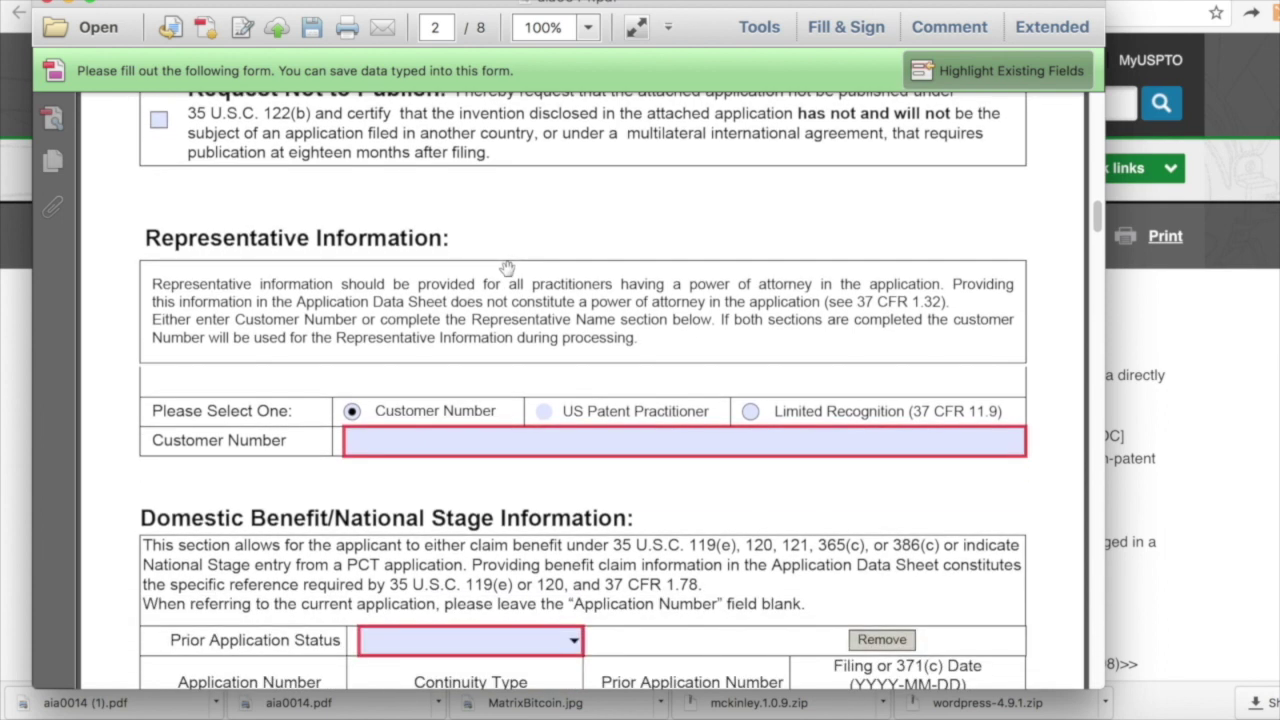
pyautogui.scroll(-7, 550, 221)
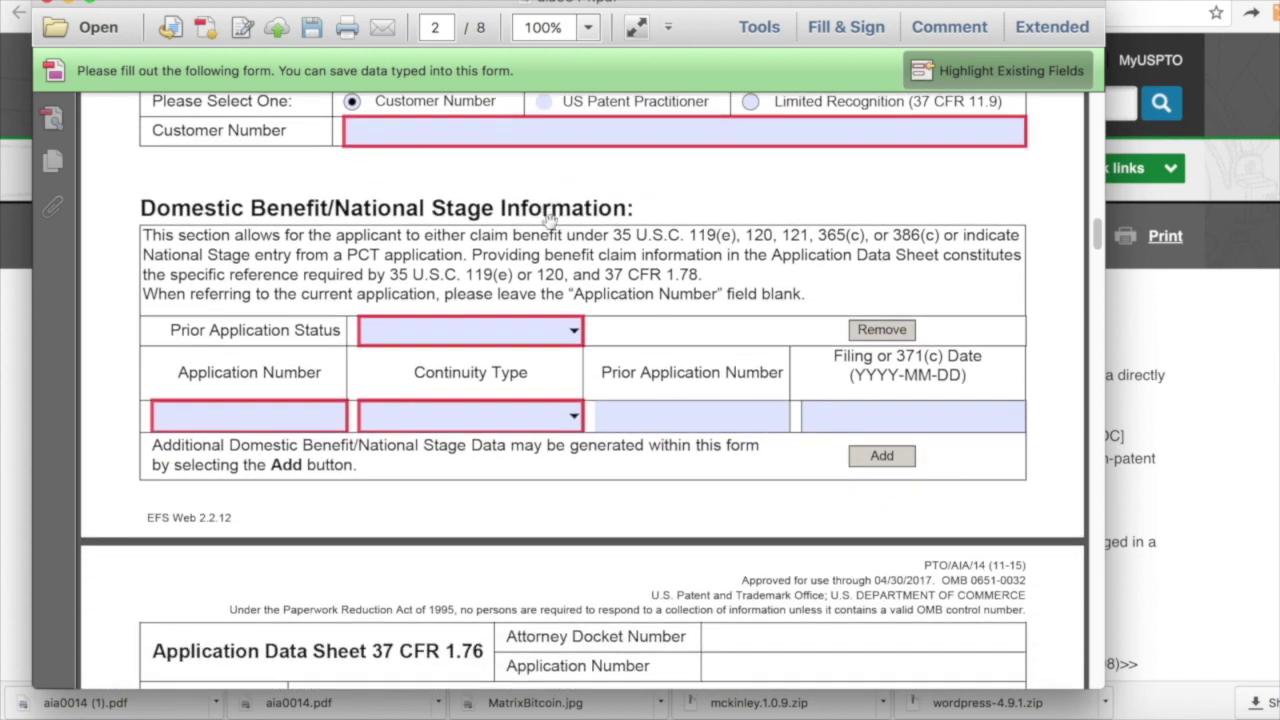
pyautogui.scroll(-1, 550, 218)
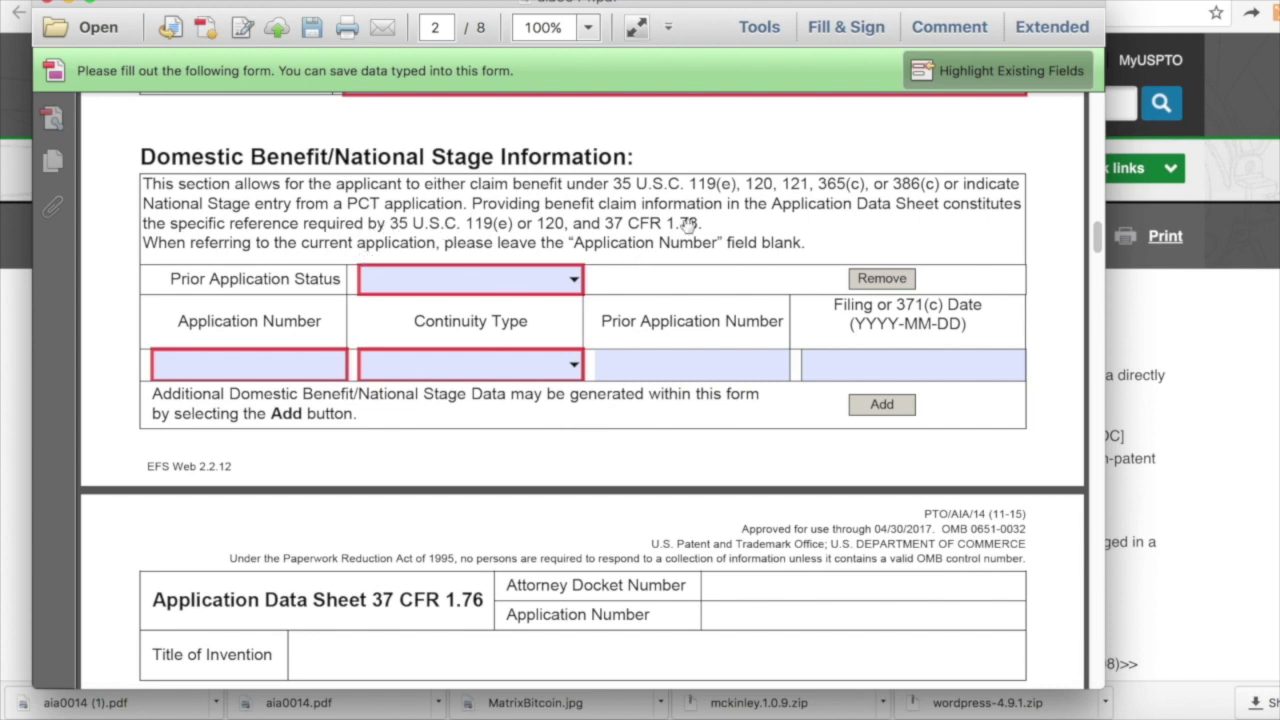
pyautogui.scroll(-10, 688, 226)
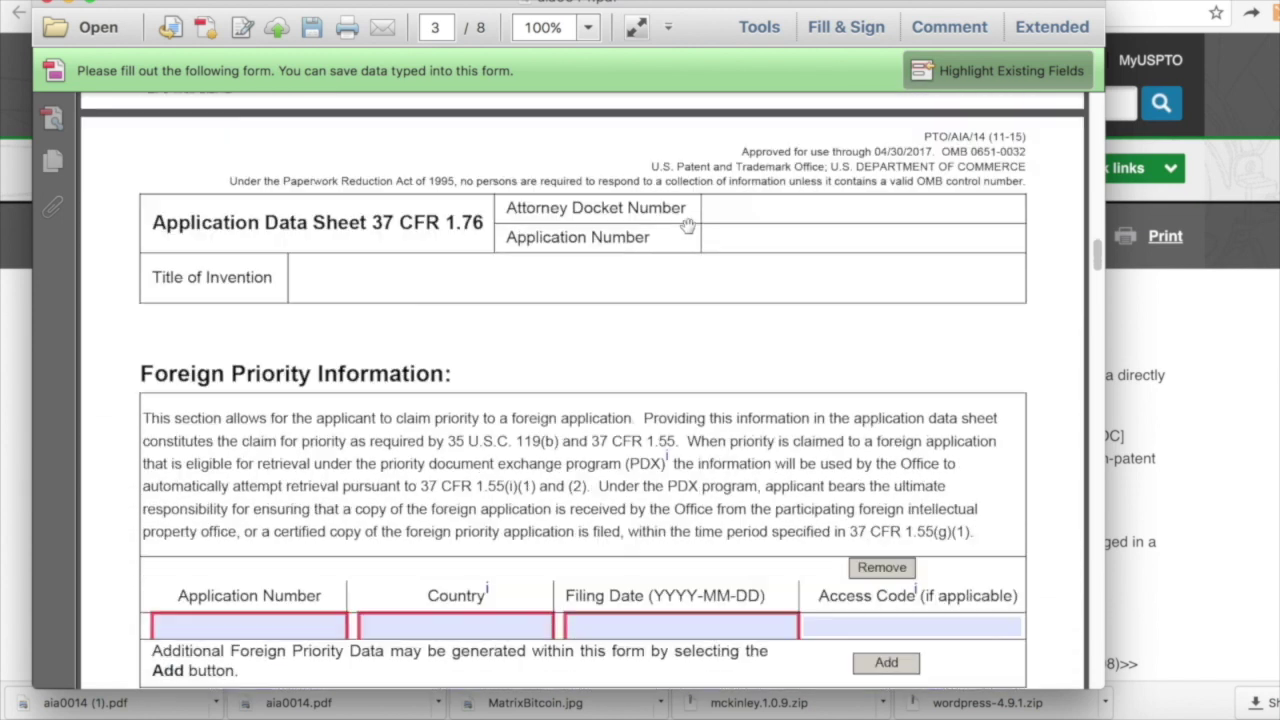
pyautogui.scroll(-5, 688, 226)
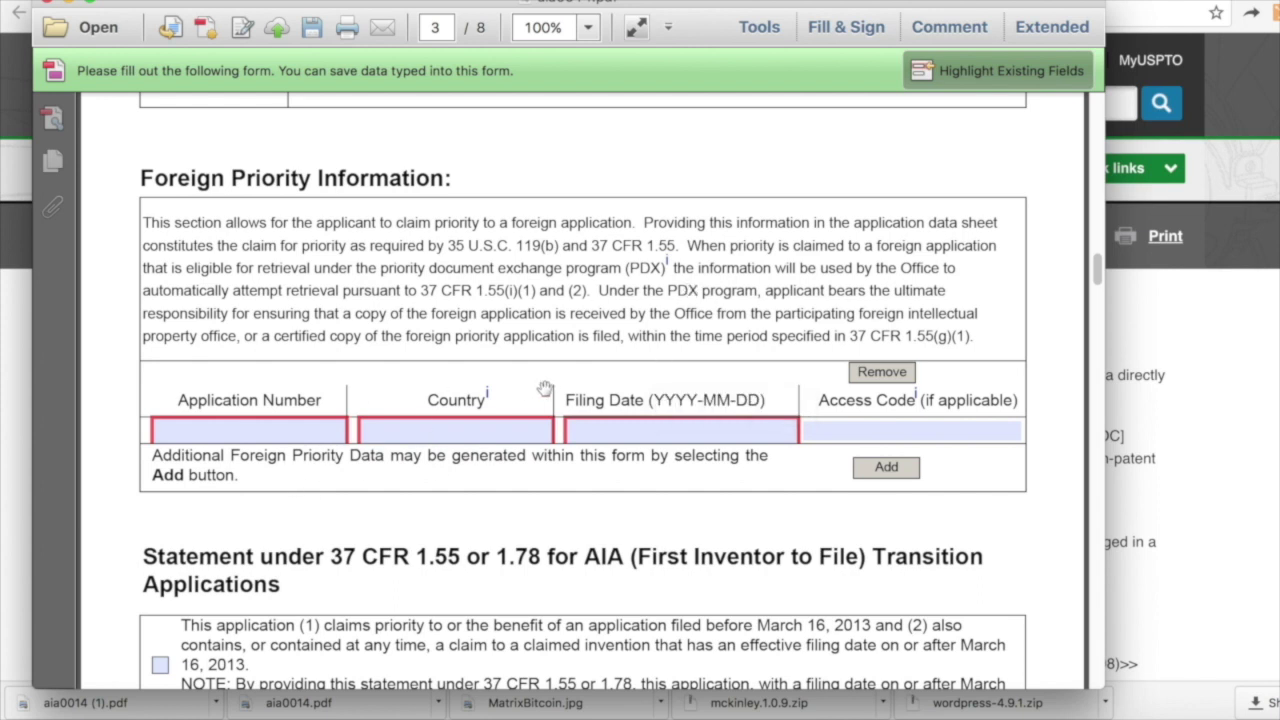
pyautogui.scroll(-10, 551, 382)
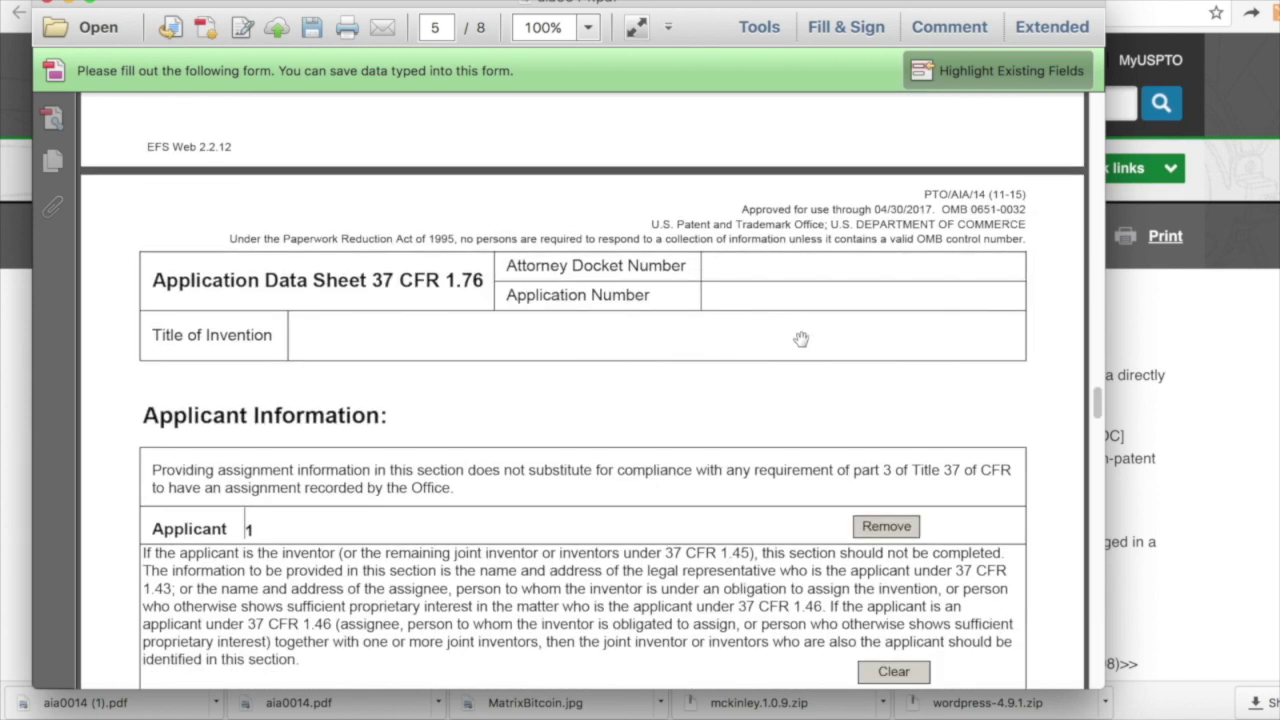
# - Scroll through the Applicant Information fields down to the Assignee 1 section on page 6
pyautogui.scroll(-3, 801, 339)
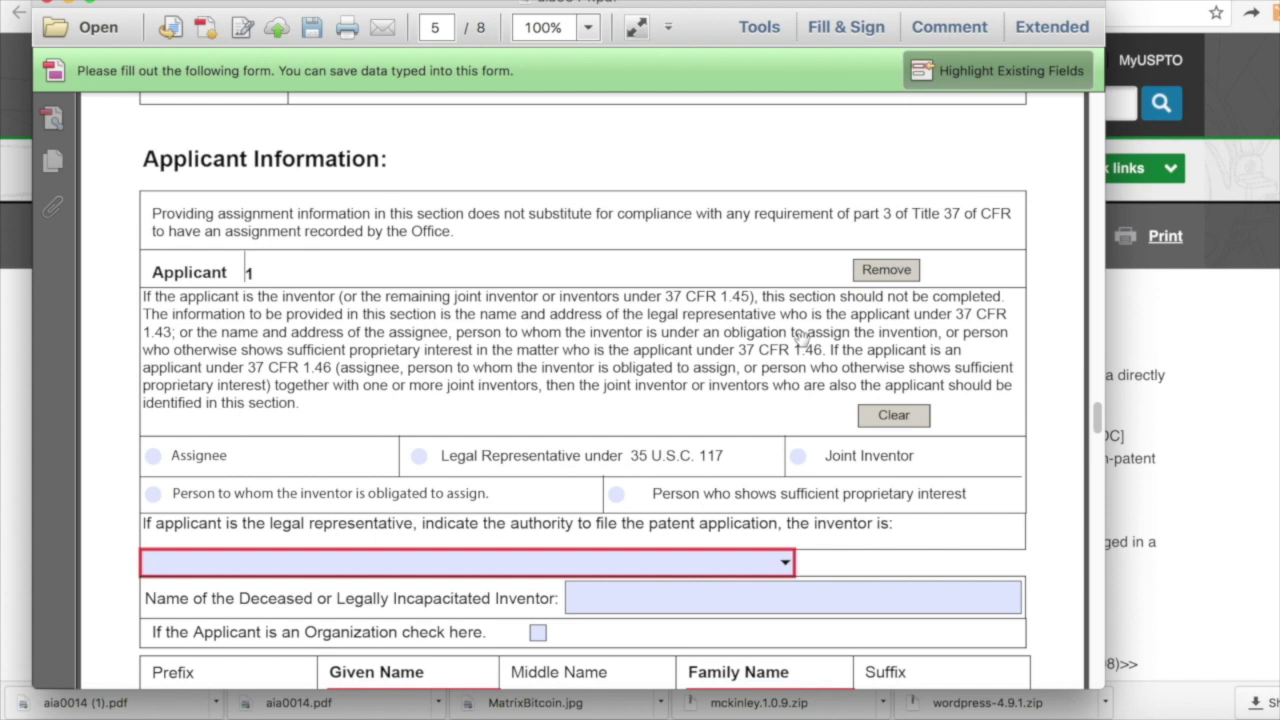
pyautogui.scroll(-3, 801, 336)
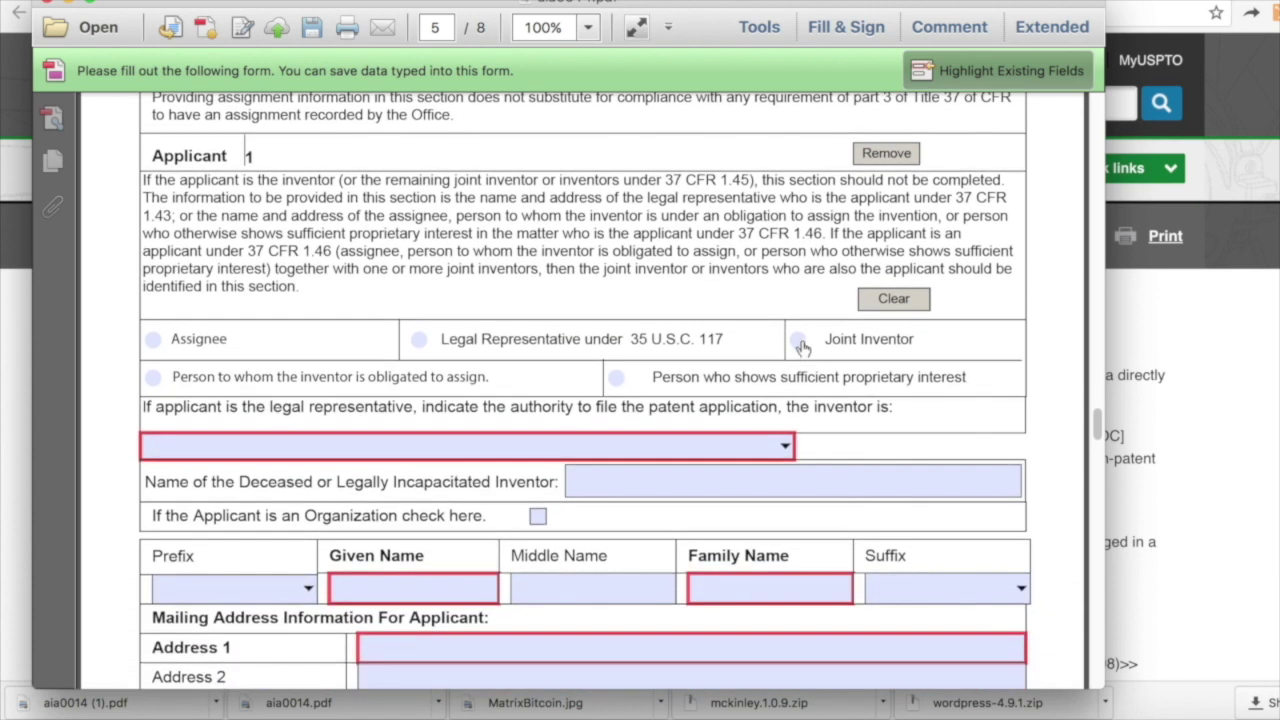
pyautogui.scroll(-3, 582, 470)
pyautogui.scroll(-2, 579, 468)
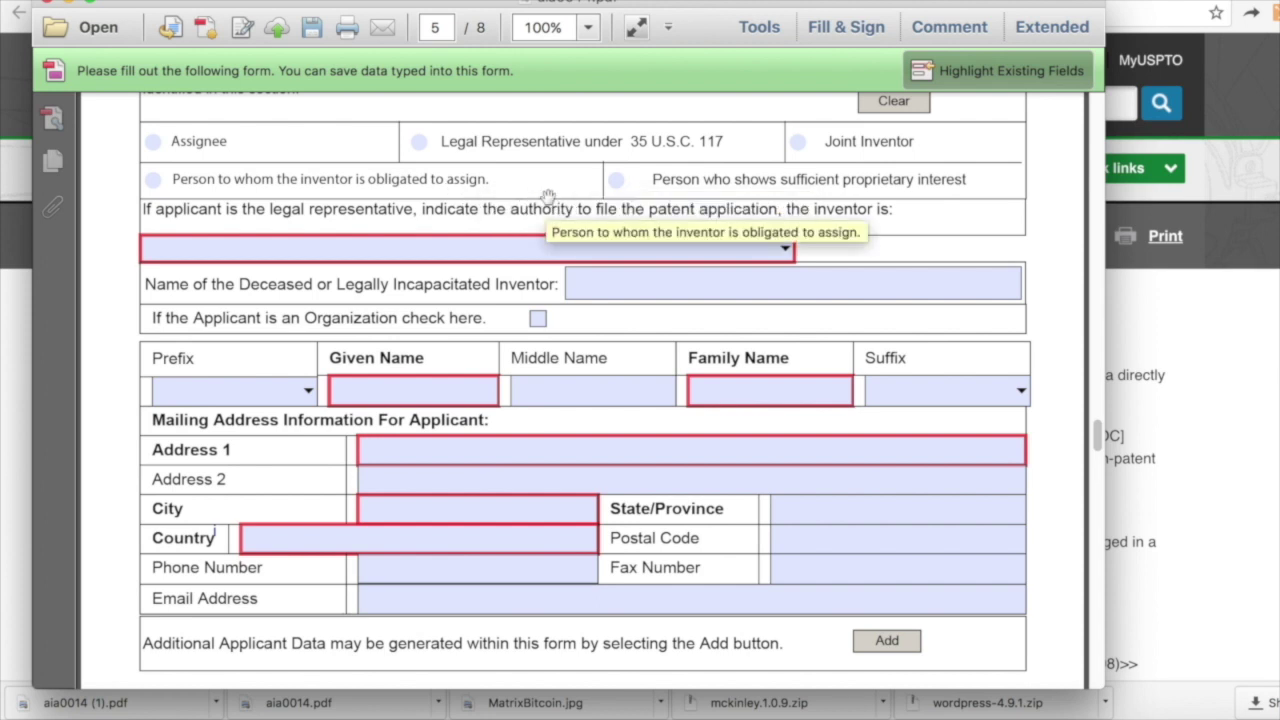
pyautogui.scroll(-2, 548, 195)
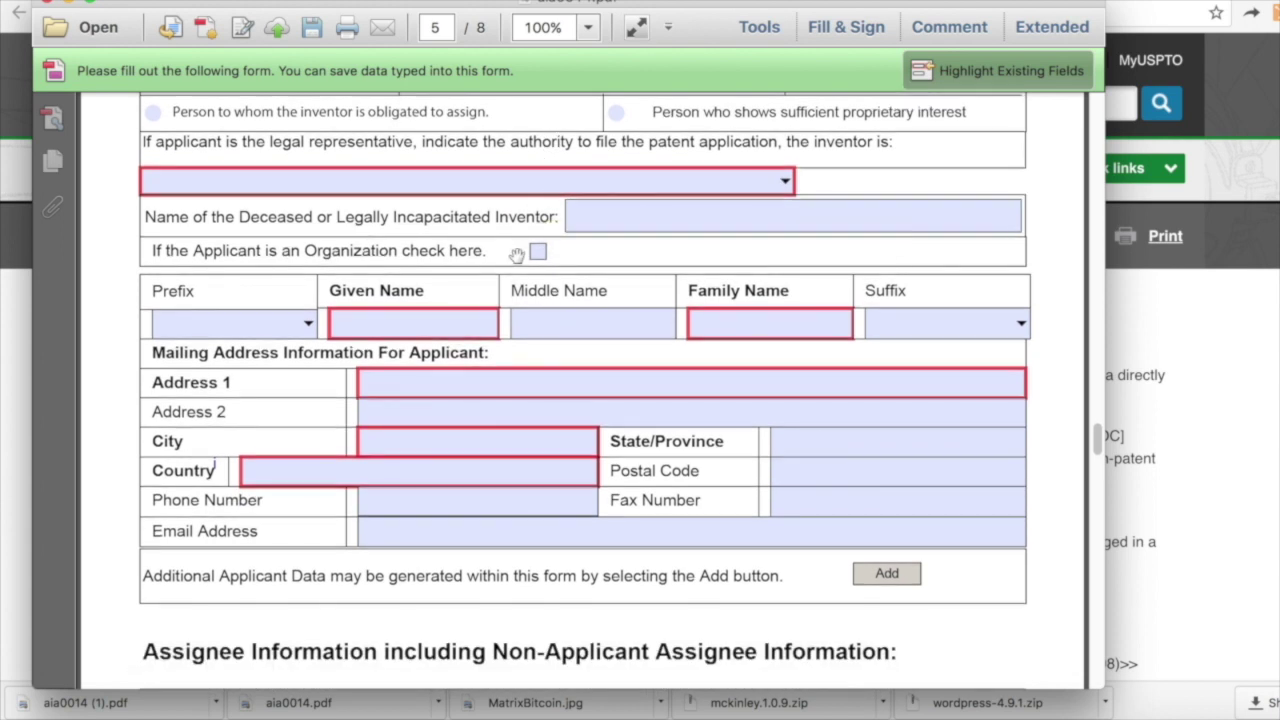
pyautogui.scroll(4, 517, 255)
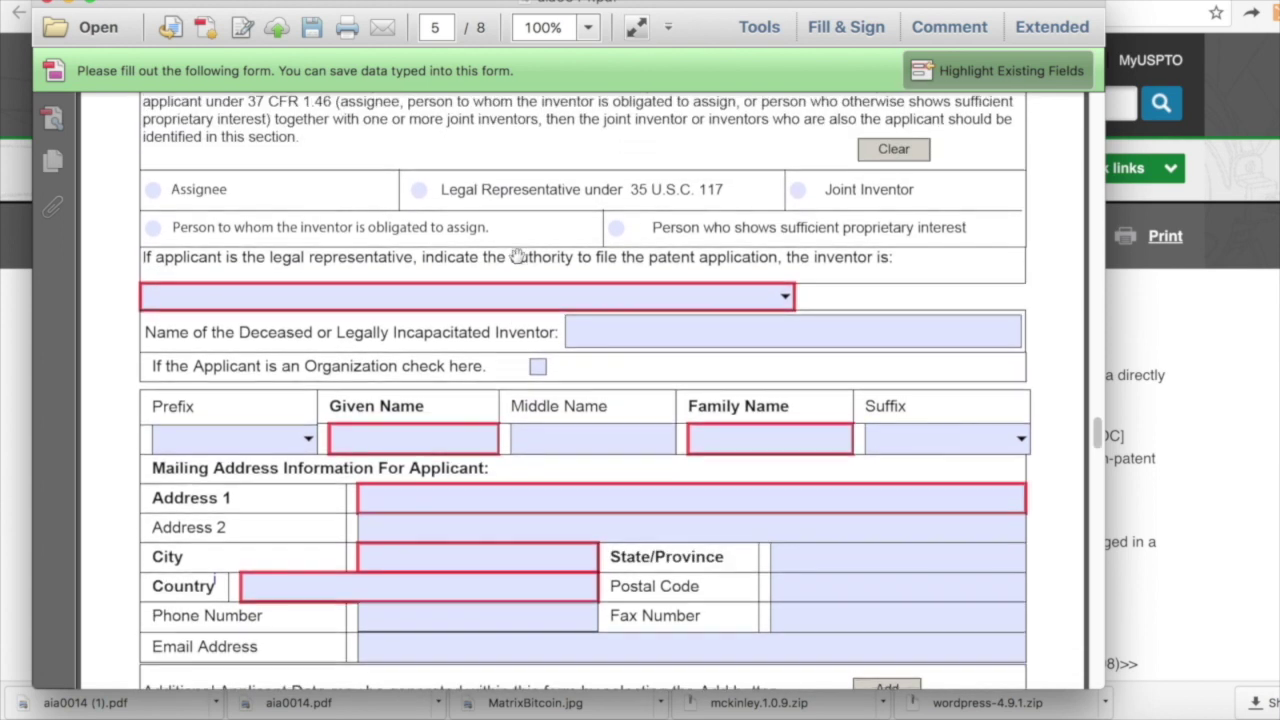
pyautogui.scroll(-3, 517, 255)
pyautogui.scroll(-5, 517, 256)
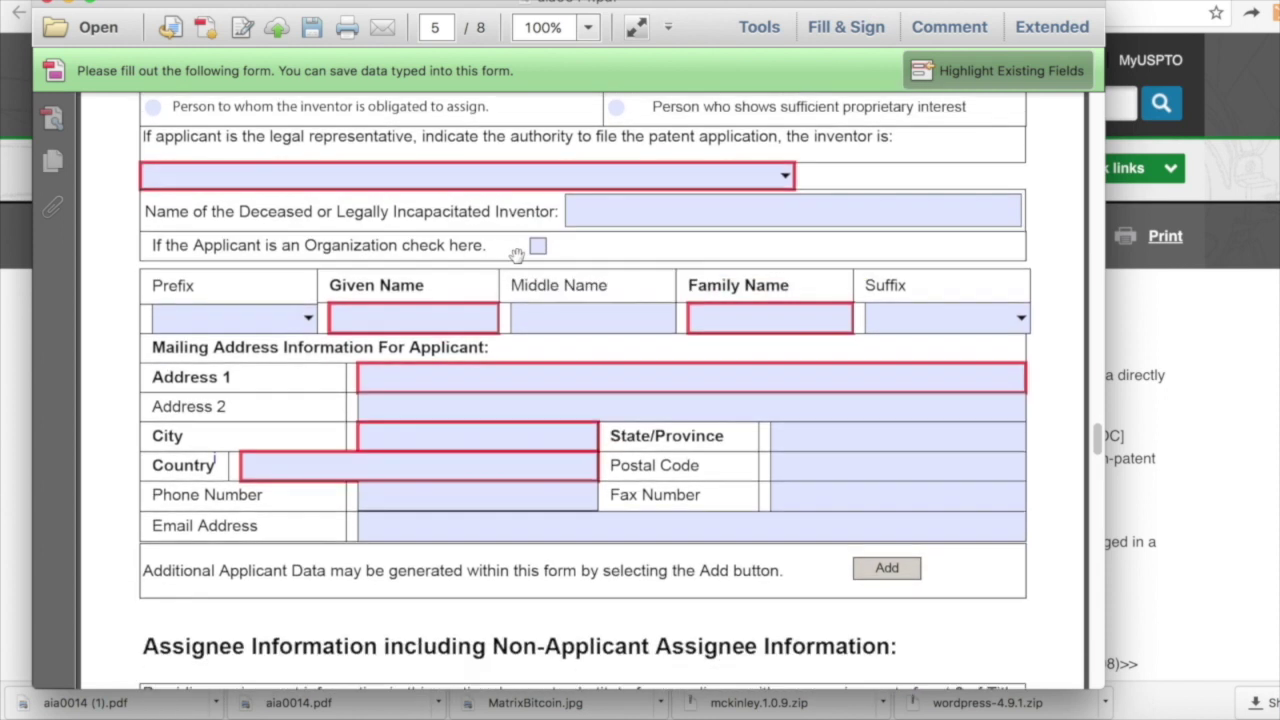
pyautogui.scroll(-15, 517, 256)
pyautogui.scroll(-9, 517, 255)
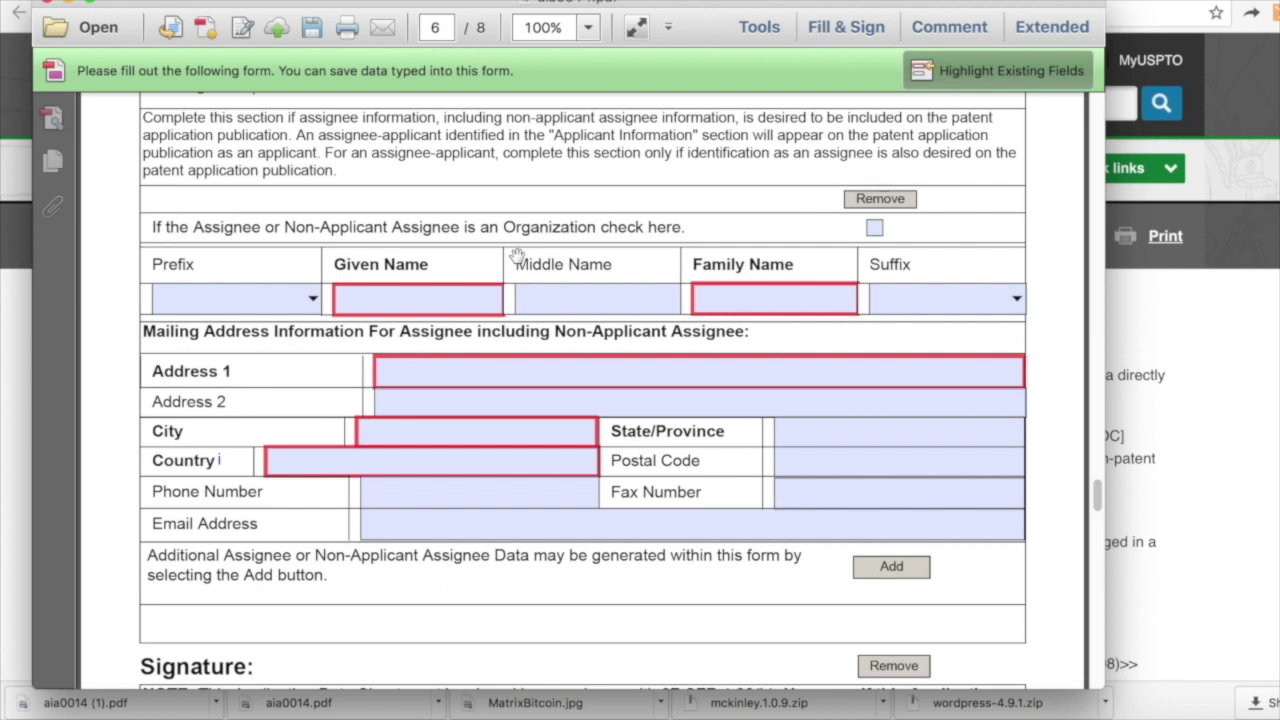
# - Scroll past the Assignee and Signature sections to the Privacy Act statement on page 8
pyautogui.scroll(17, 517, 256)
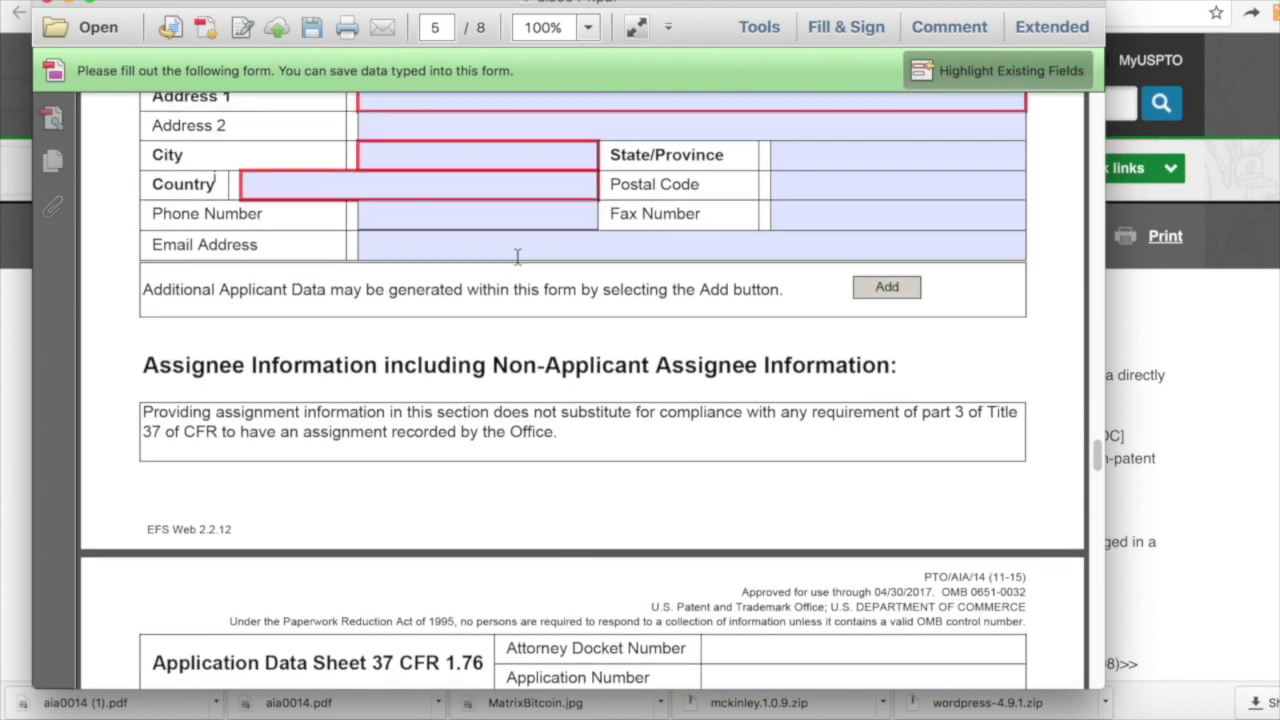
pyautogui.scroll(3, 517, 256)
pyautogui.scroll(-20, 517, 256)
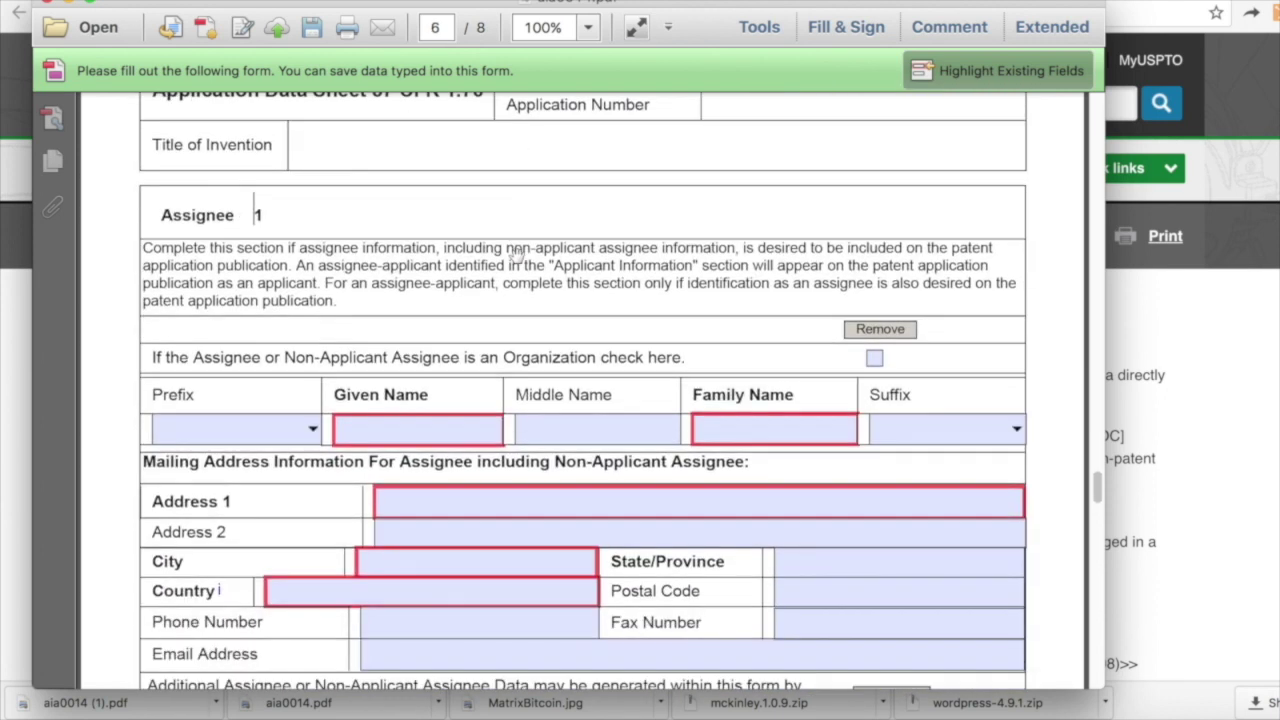
pyautogui.scroll(-1, 516, 255)
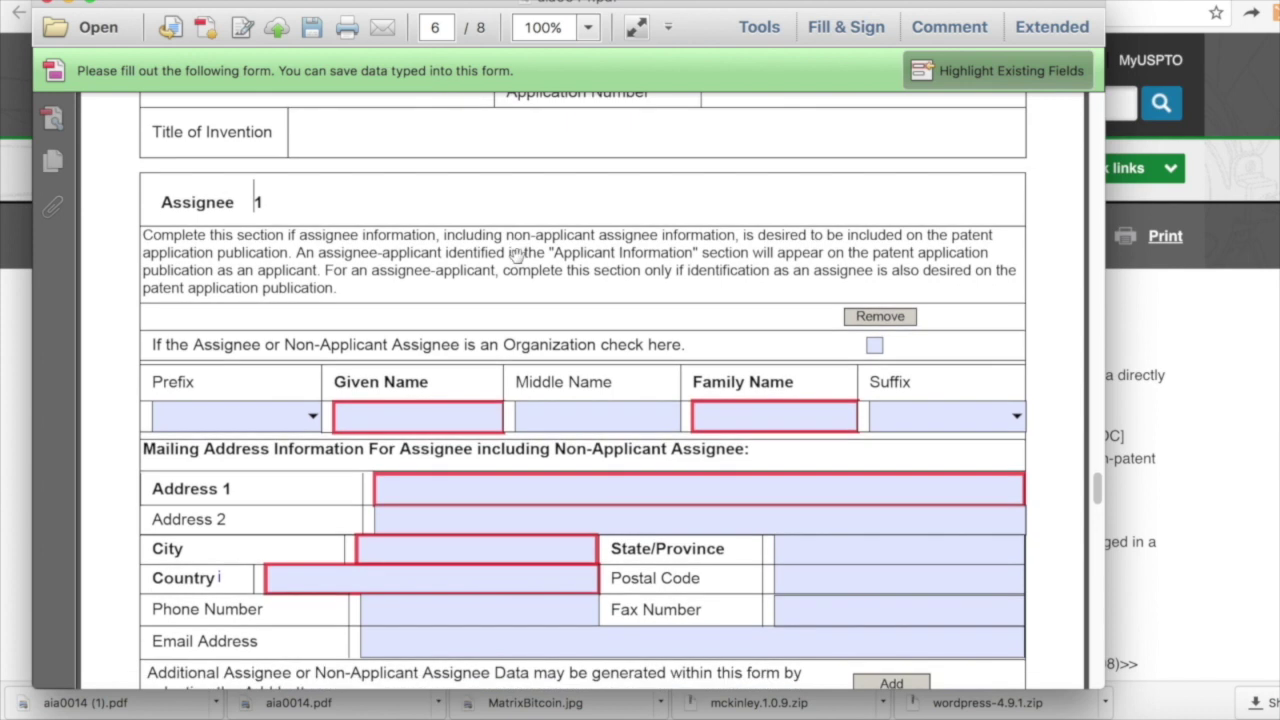
pyautogui.scroll(-8, 517, 256)
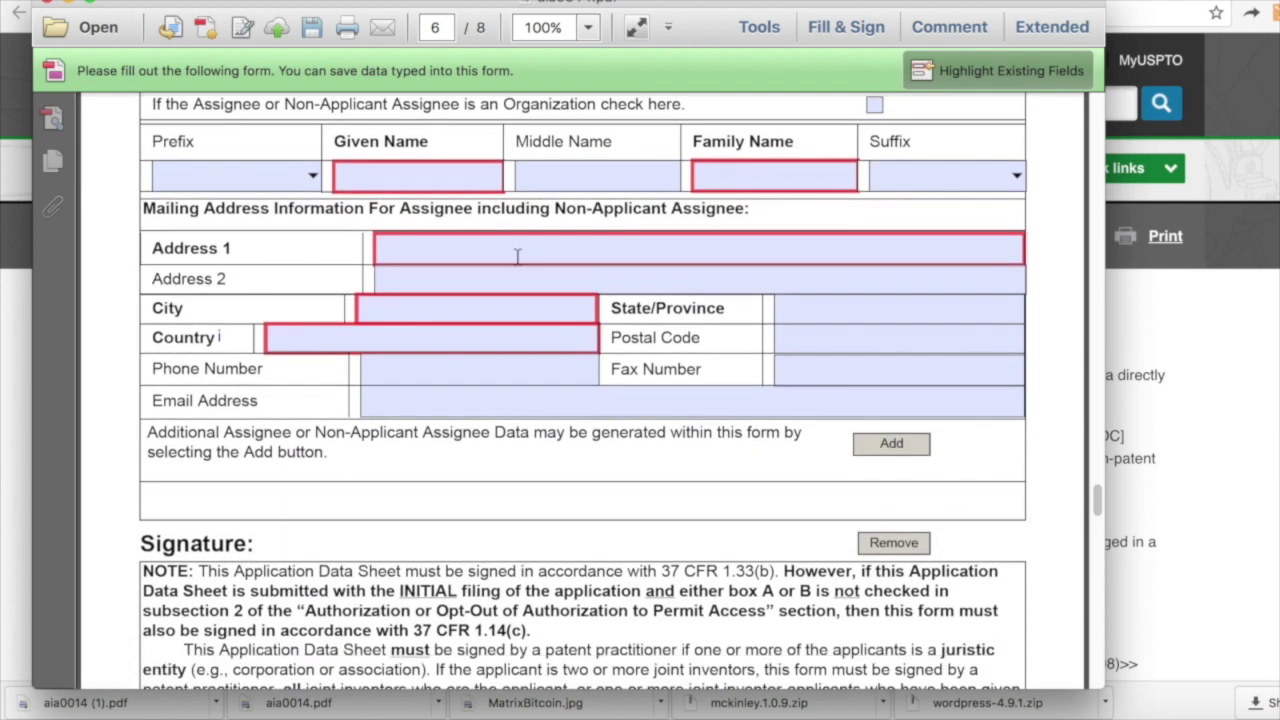
pyautogui.scroll(-8, 517, 256)
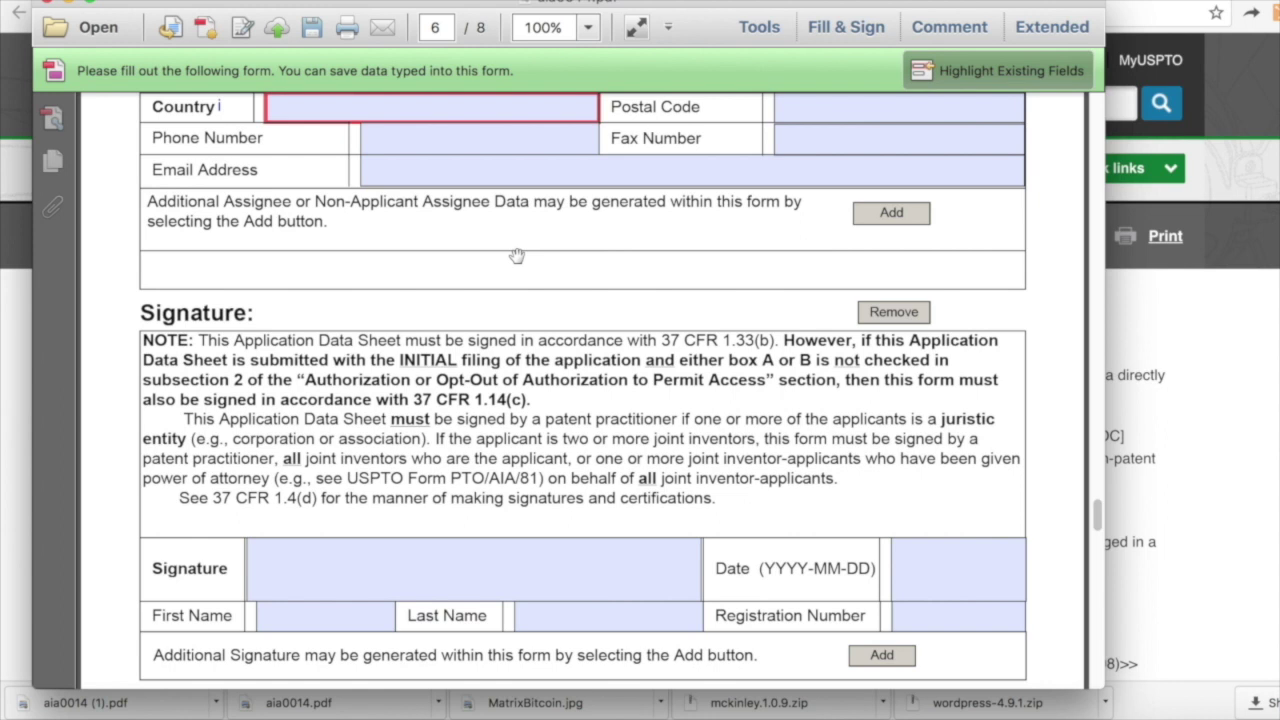
pyautogui.scroll(-3, 517, 256)
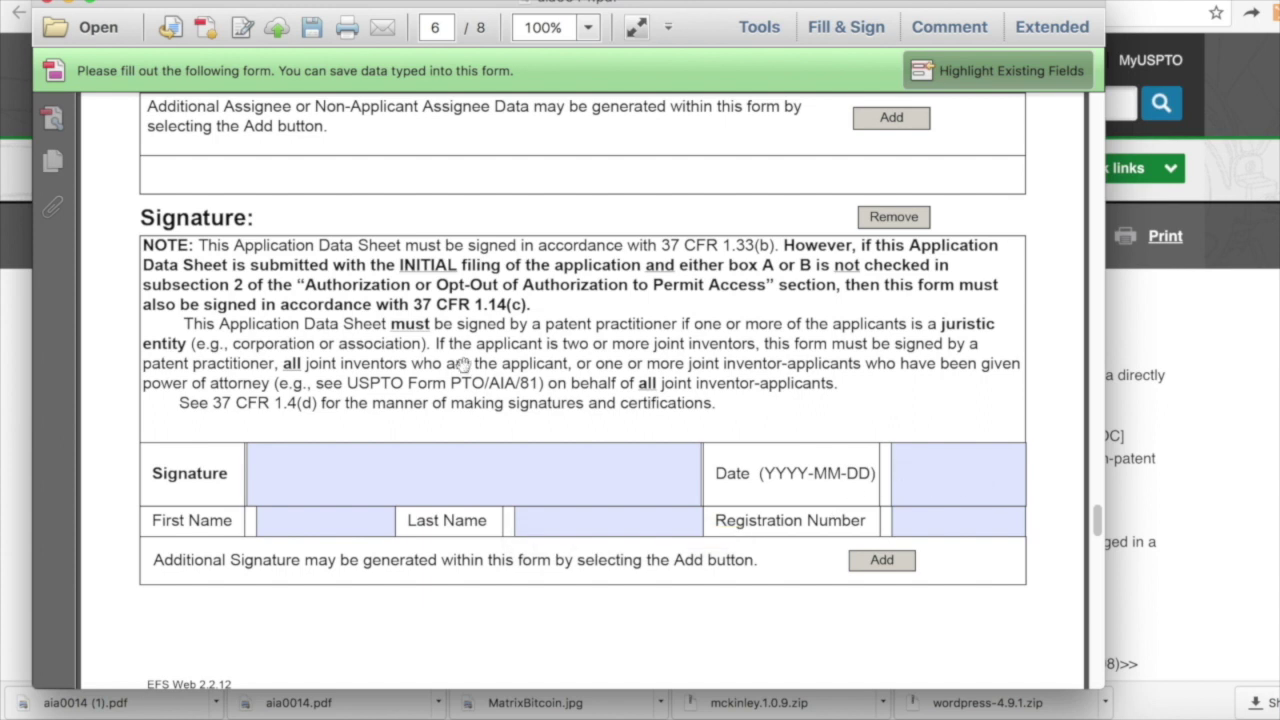
pyautogui.scroll(-5, 463, 365)
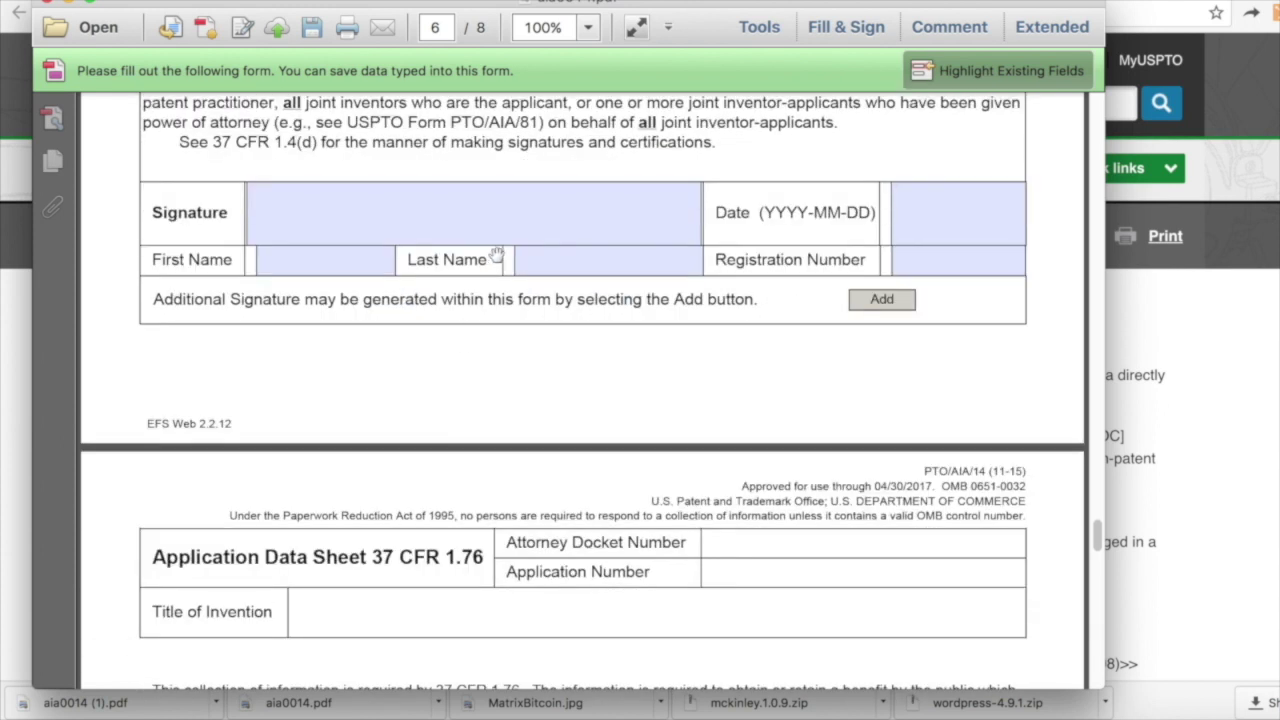
pyautogui.scroll(-10, 522, 380)
pyautogui.scroll(-10, 524, 381)
pyautogui.scroll(-10, 524, 381)
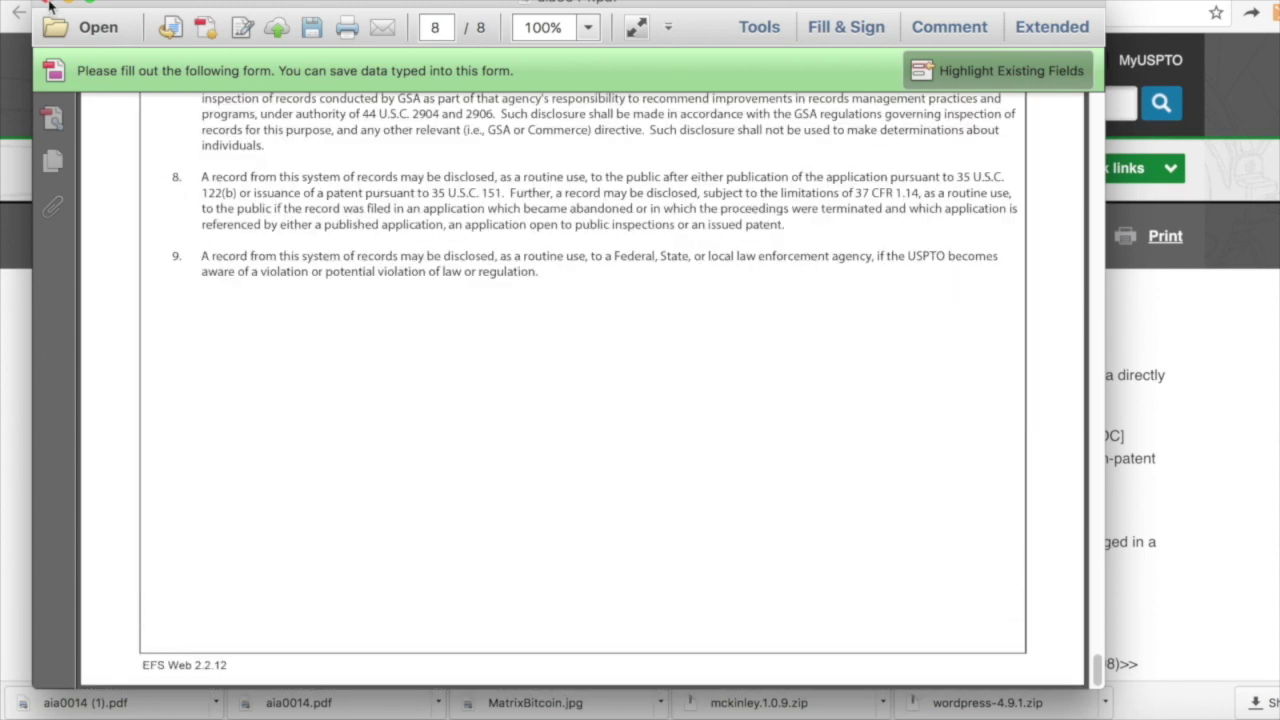
# - Close the Application Data Sheet and add a second inventor block to the SB16 cover sheet
pyautogui.click(47, 6)
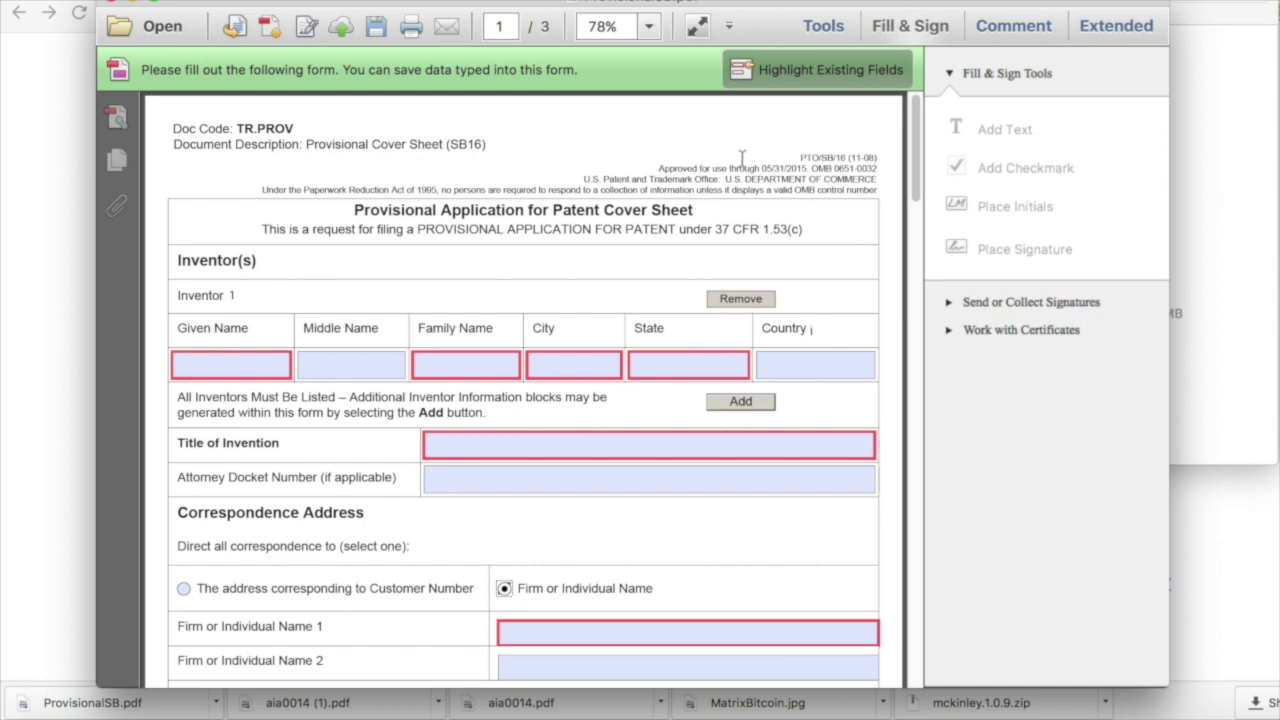
pyautogui.scroll(-3, 742, 160)
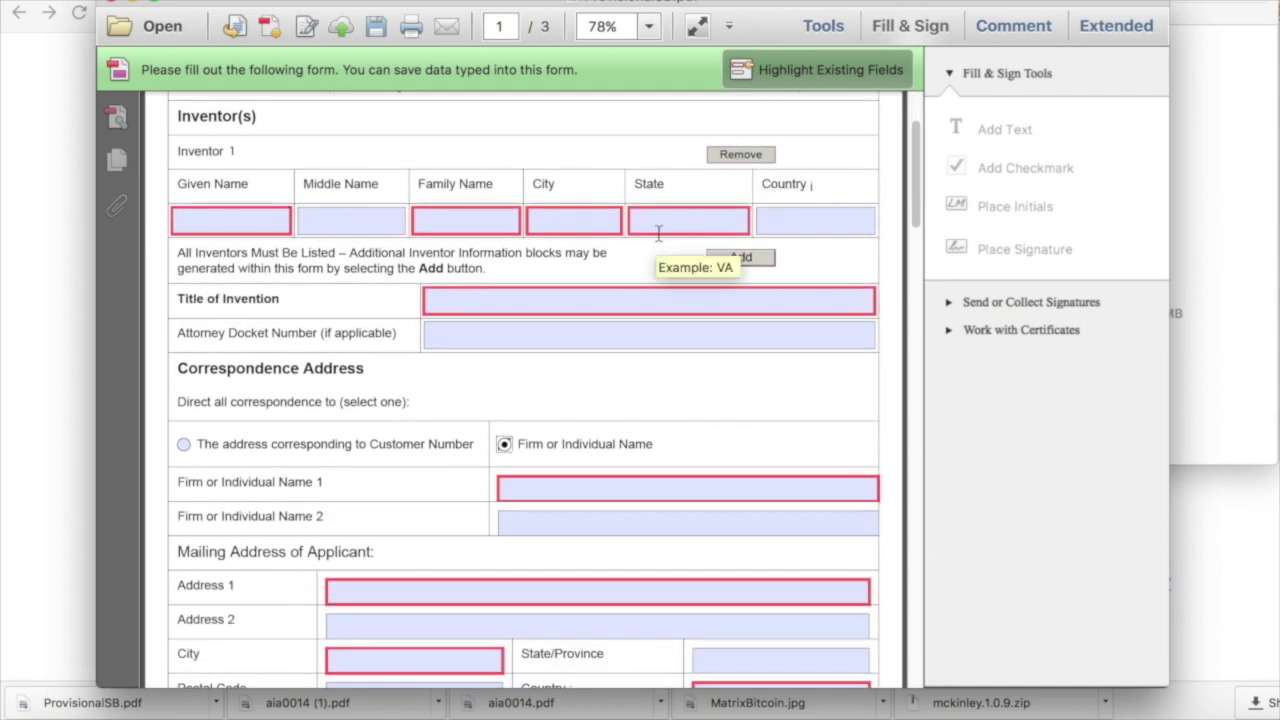
pyautogui.click(741, 257)
pyautogui.scroll(-2, 514, 274)
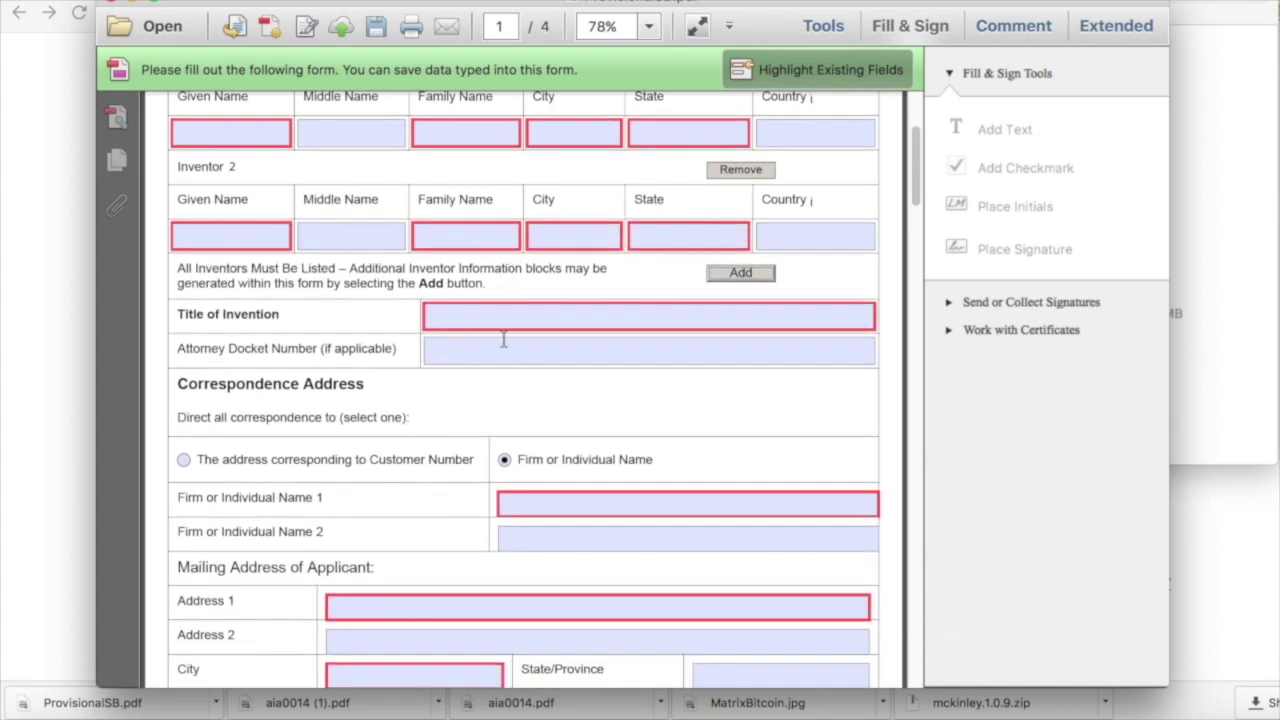
pyautogui.click(522, 353)
pyautogui.scroll(-3, 512, 414)
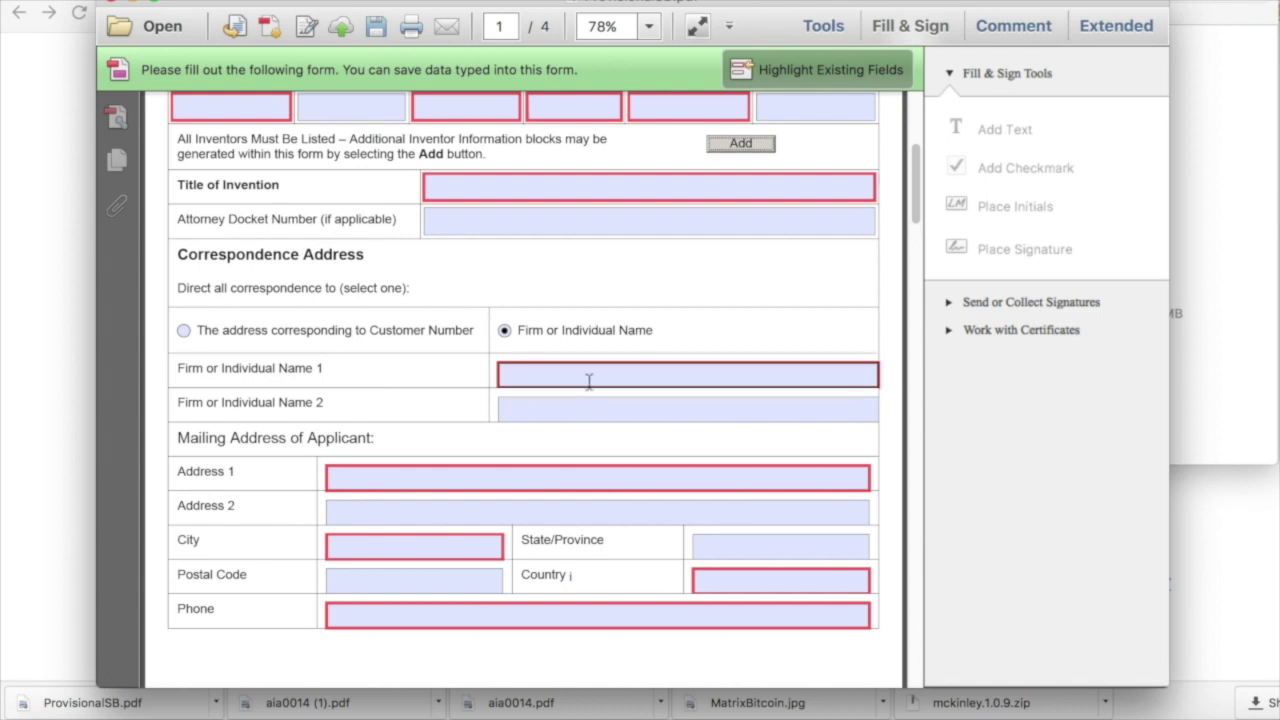
# - Scroll past the page 2 government agency question to Entity Status and Signature on page 3
pyautogui.scroll(-10, 420, 543)
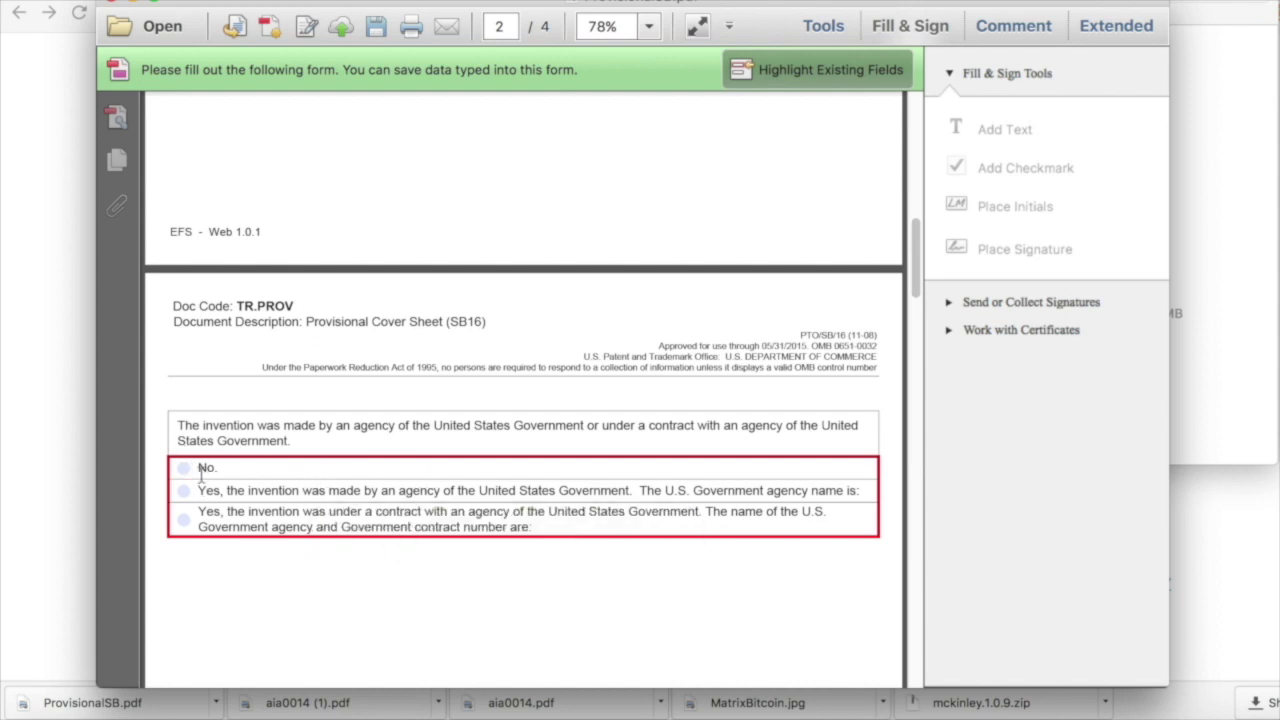
pyautogui.scroll(-10, 383, 468)
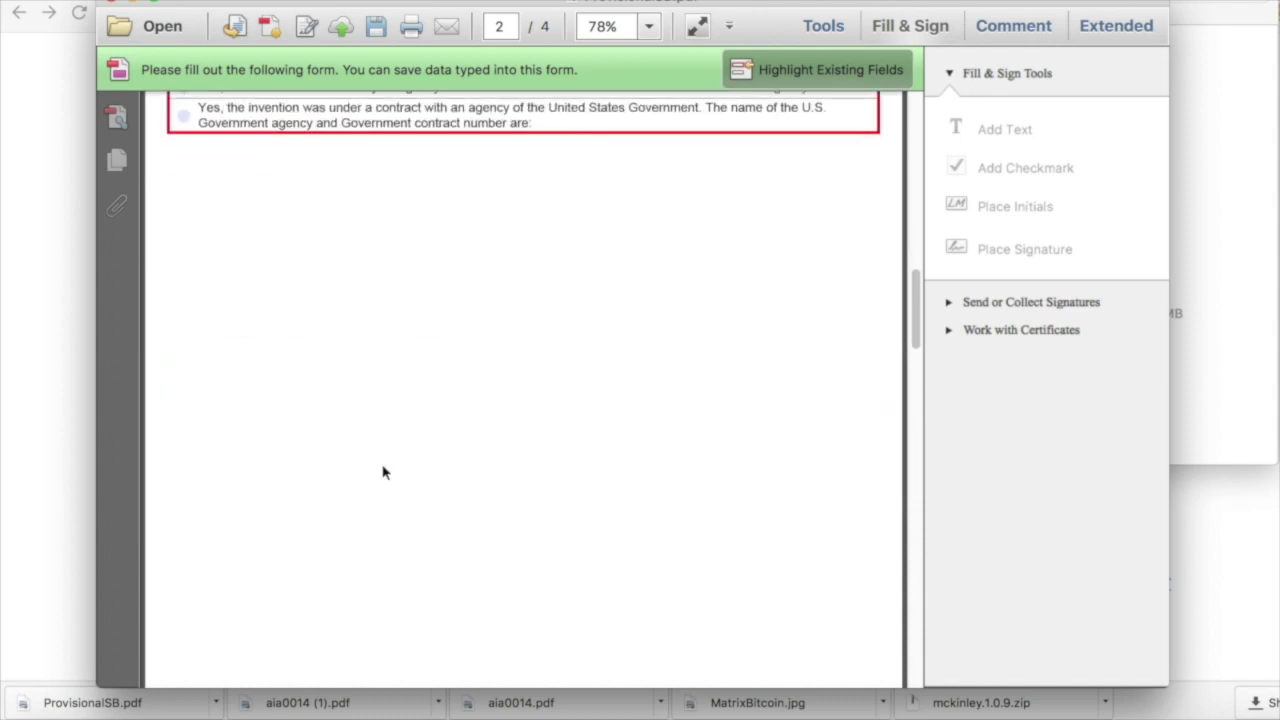
pyautogui.scroll(-15, 383, 470)
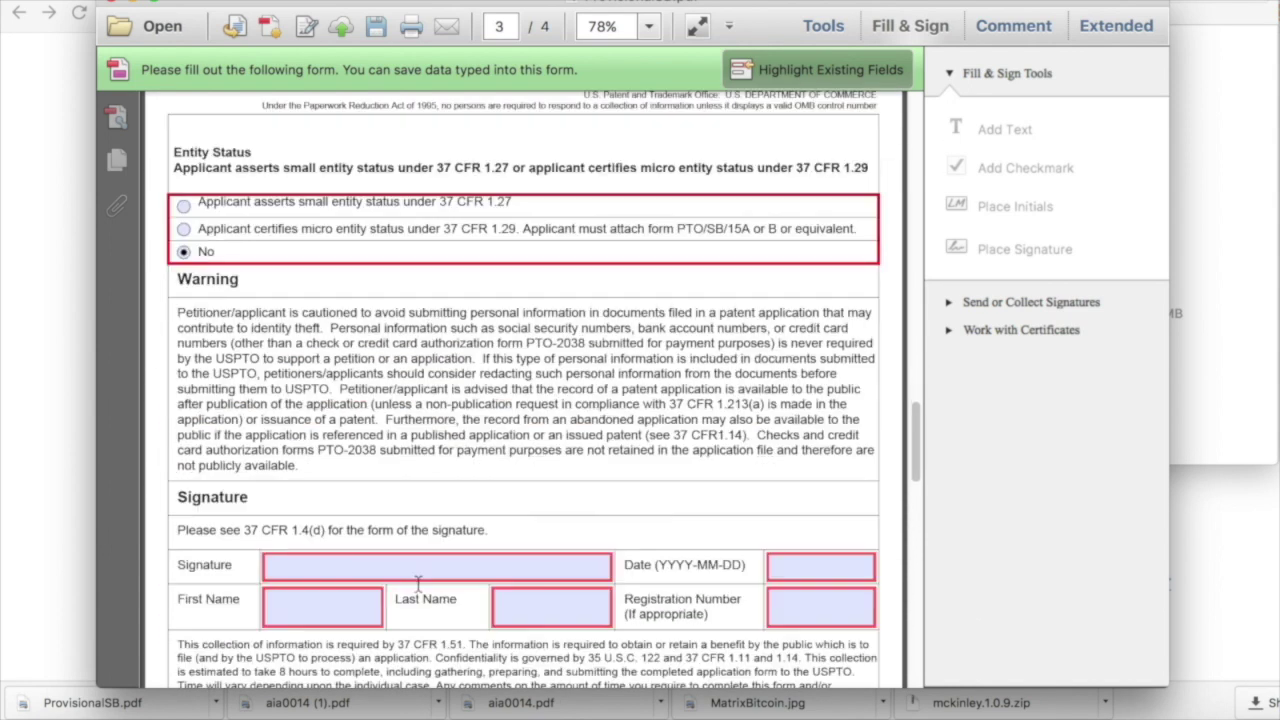